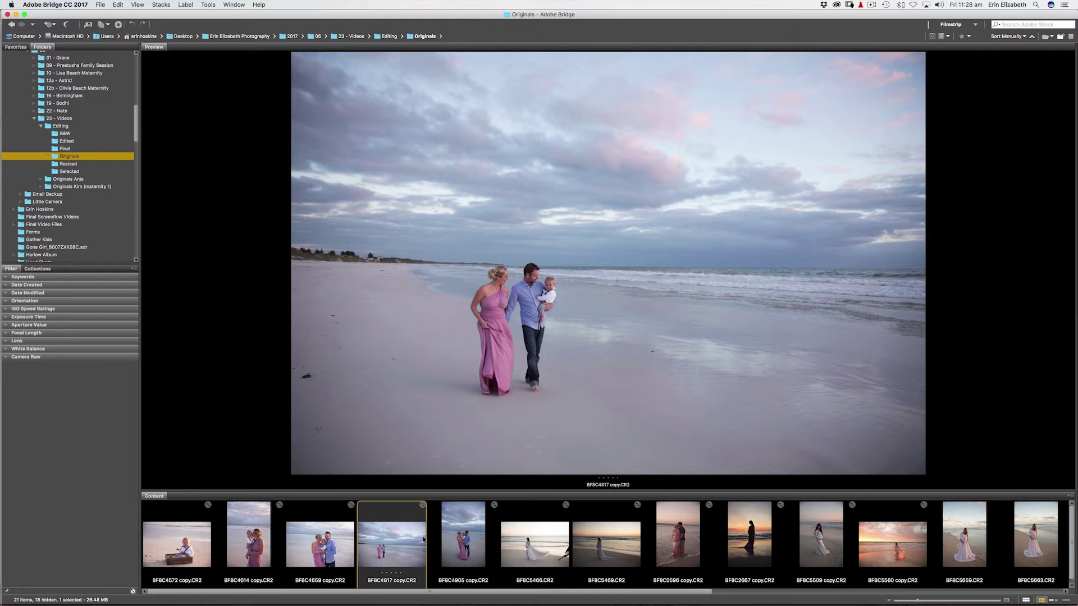
Step: Open the Originals folder inside Editing and browse through its beach photos
click(65, 129)
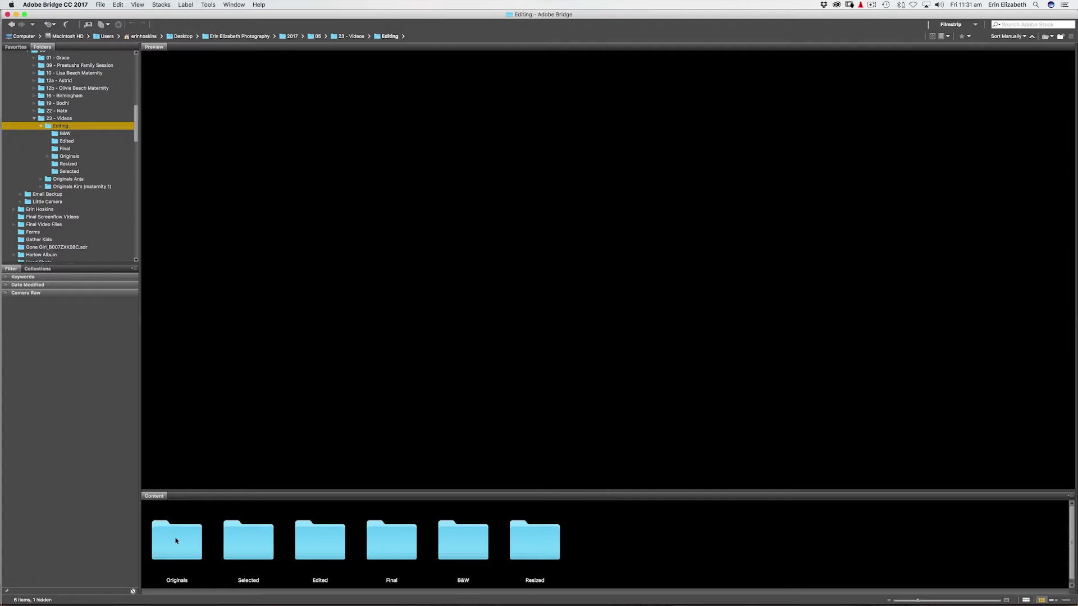
click(175, 541)
double_click(182, 541)
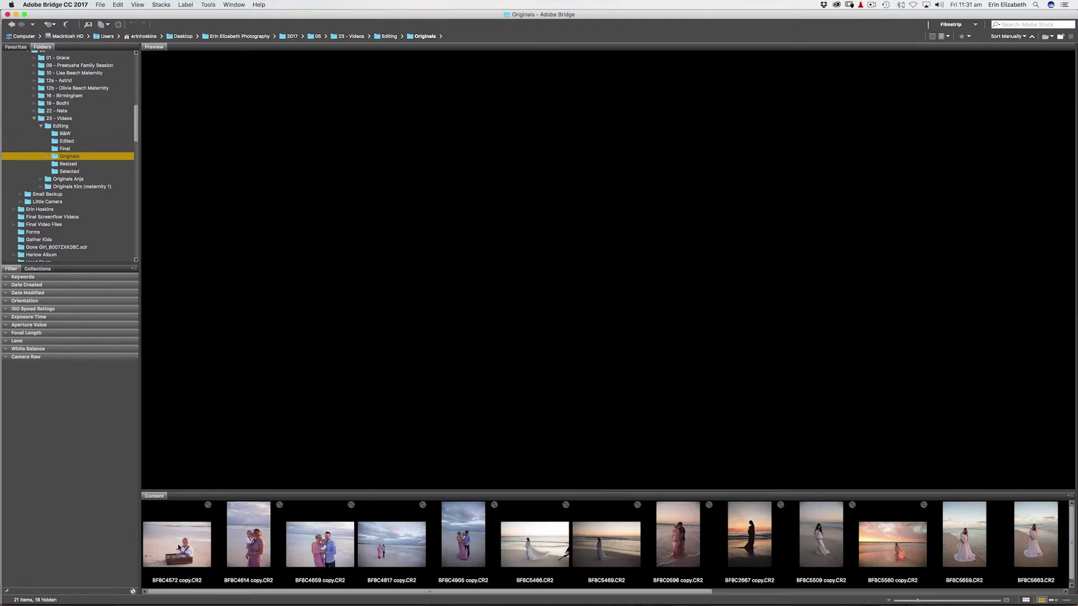
click(179, 548)
drag(242, 596, 743, 604)
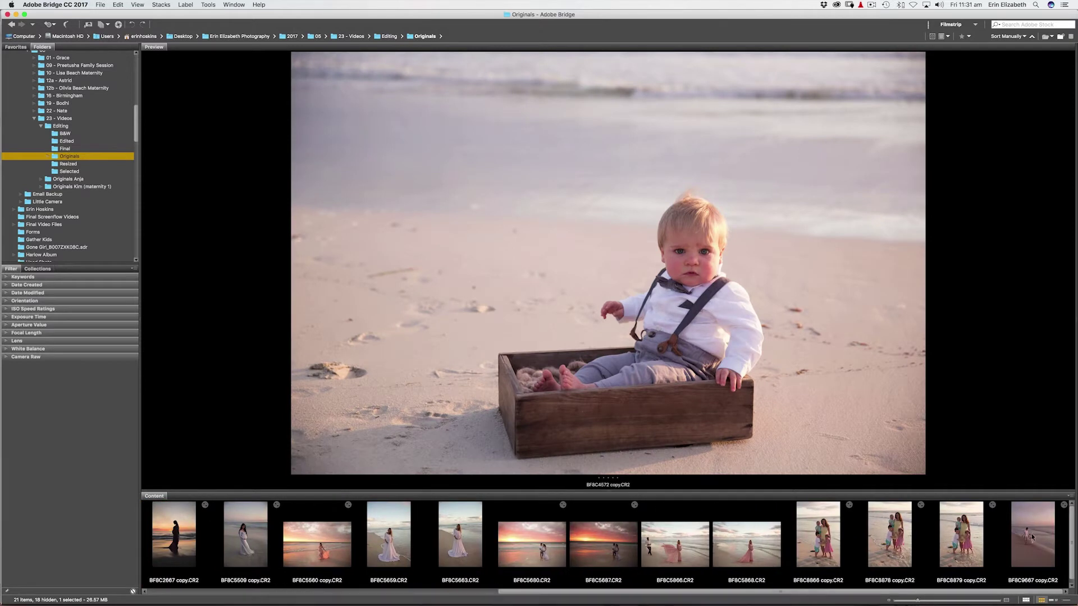
Step: Select all photos in Originals, transfer them to the Selected folder and open that folder
key(super+a)
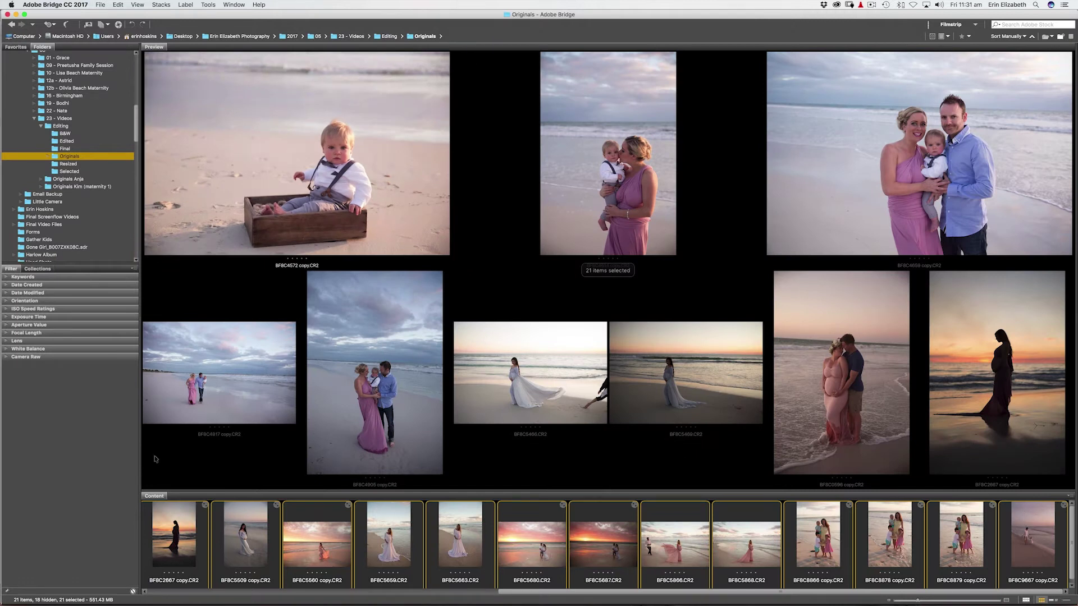
drag(175, 516, 77, 175)
click(76, 172)
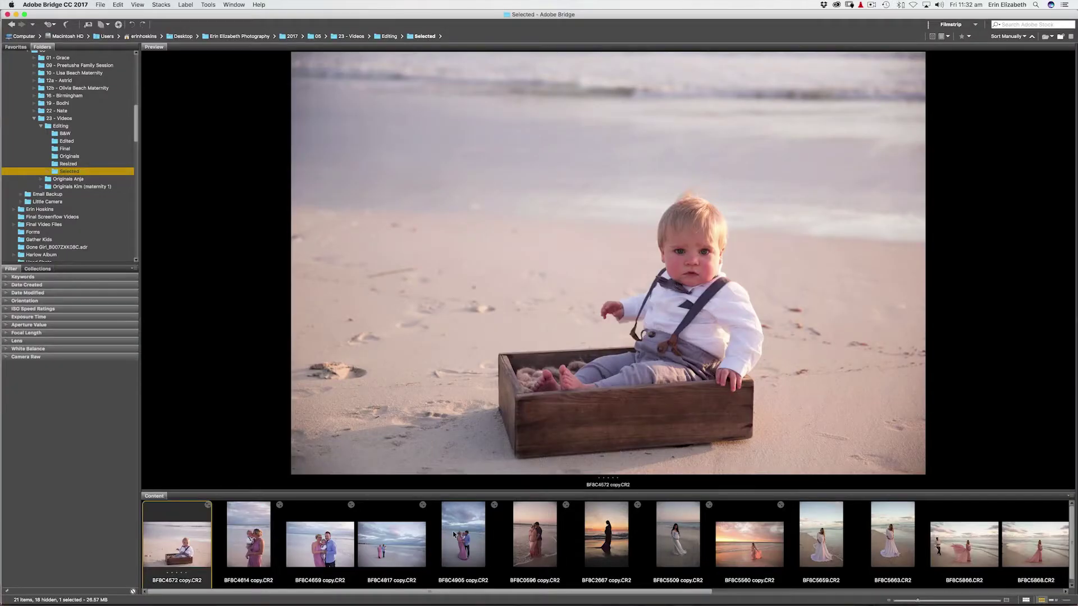
Step: Open the first five photos, BF8C4572 copy.CR2 through BF8C4905 copy.CR2, in Adobe Photoshop CC 2017
shift+click(459, 530)
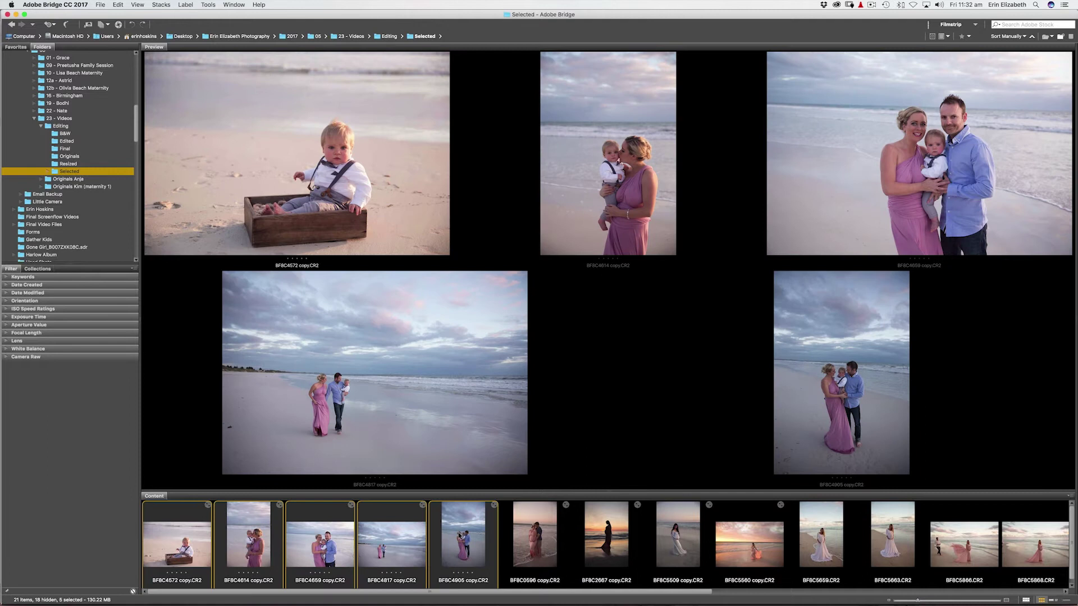
right_click(460, 532)
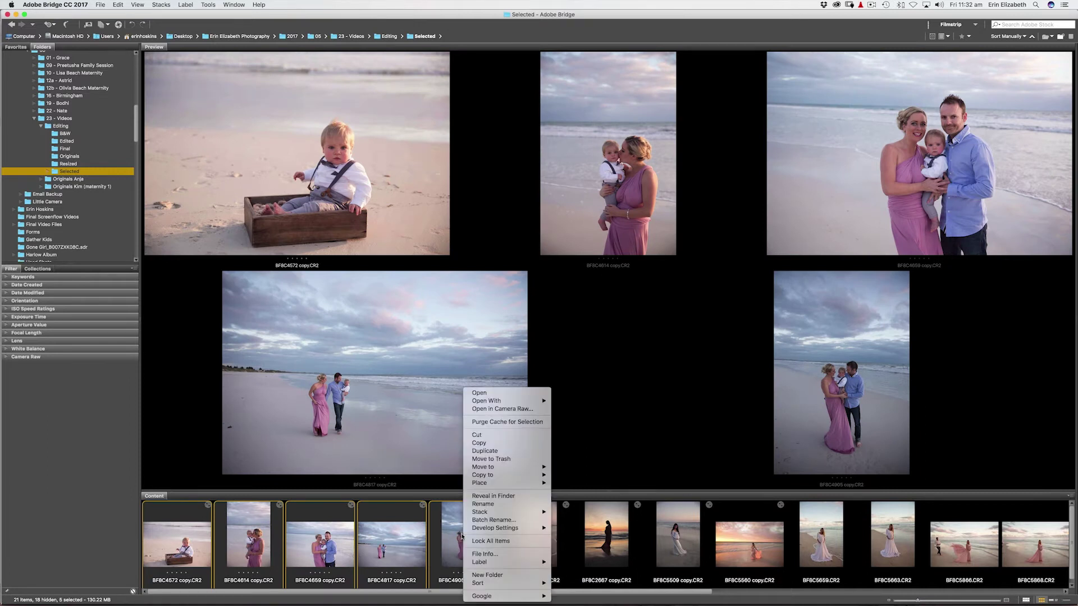
mouse_move(542, 401)
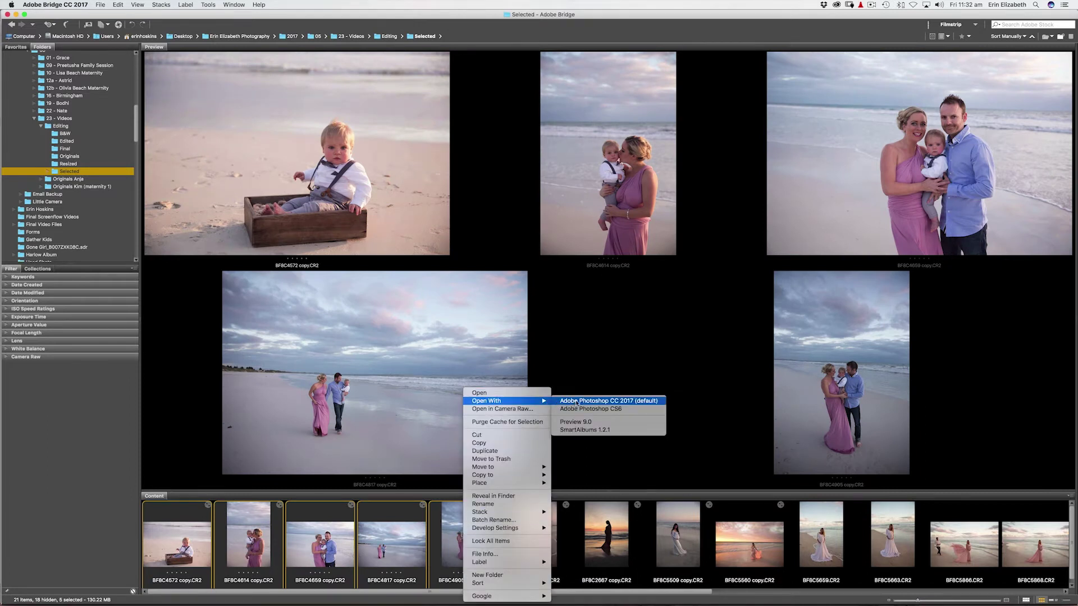
click(577, 401)
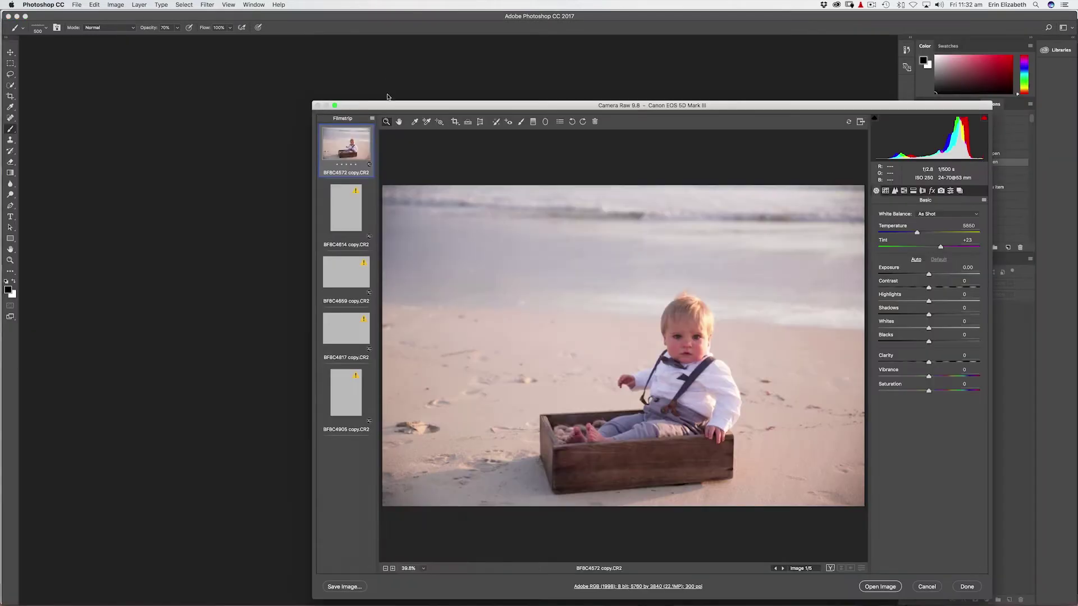
Step: Reposition the Camera Raw window and enlarge it to fill the screen
drag(431, 107, 139, 20)
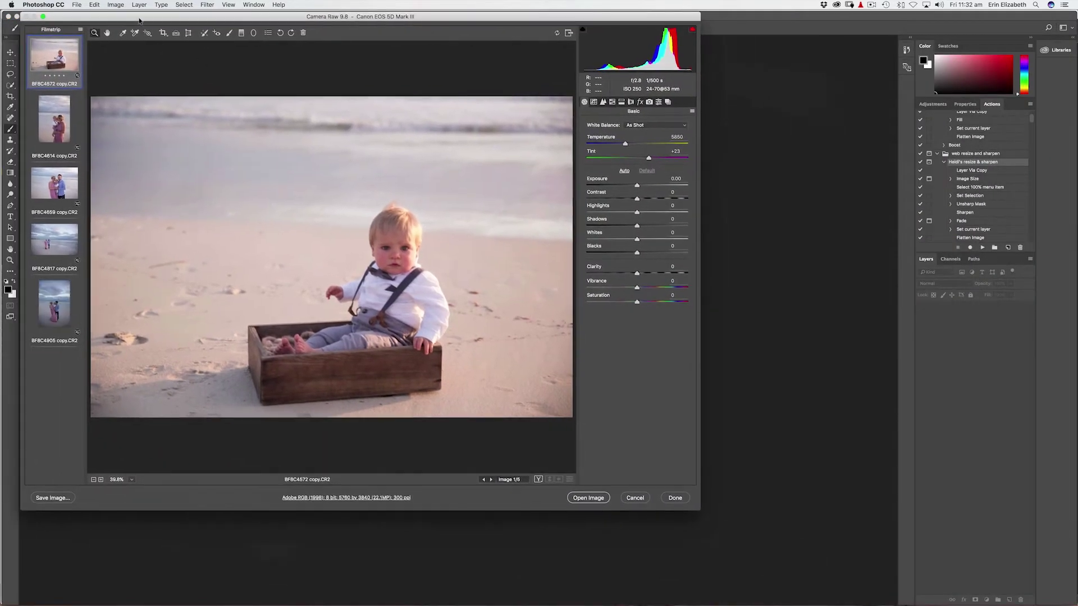
drag(701, 510, 849, 565)
drag(998, 598, 1064, 603)
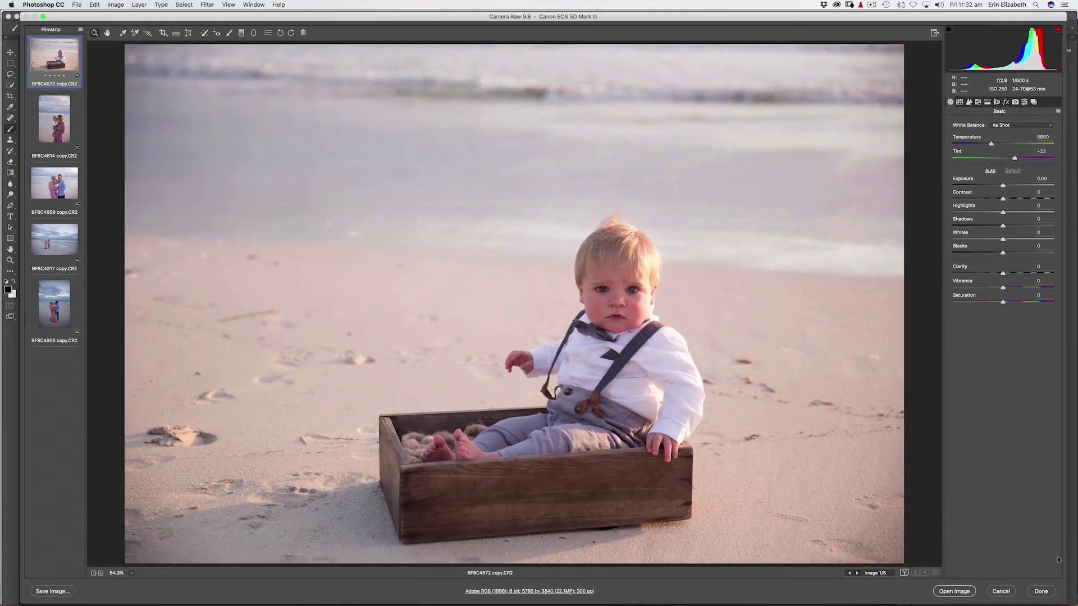
drag(612, 17, 593, 15)
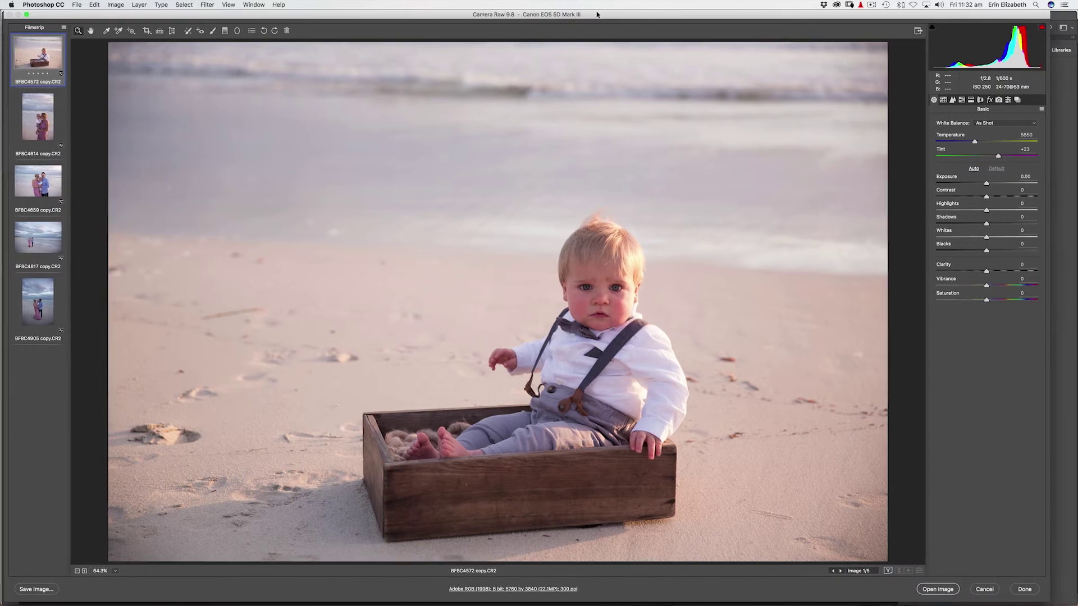
drag(1045, 598, 1067, 603)
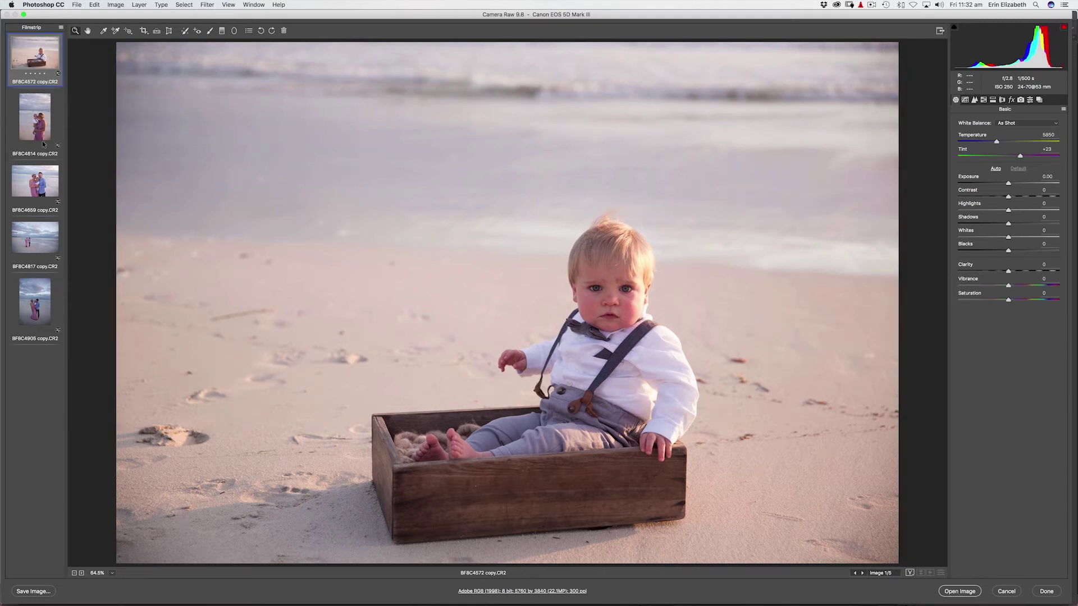
Step: Compare the opened beach photos, viewing the walking family, the mother with child and the child in the crate
click(35, 235)
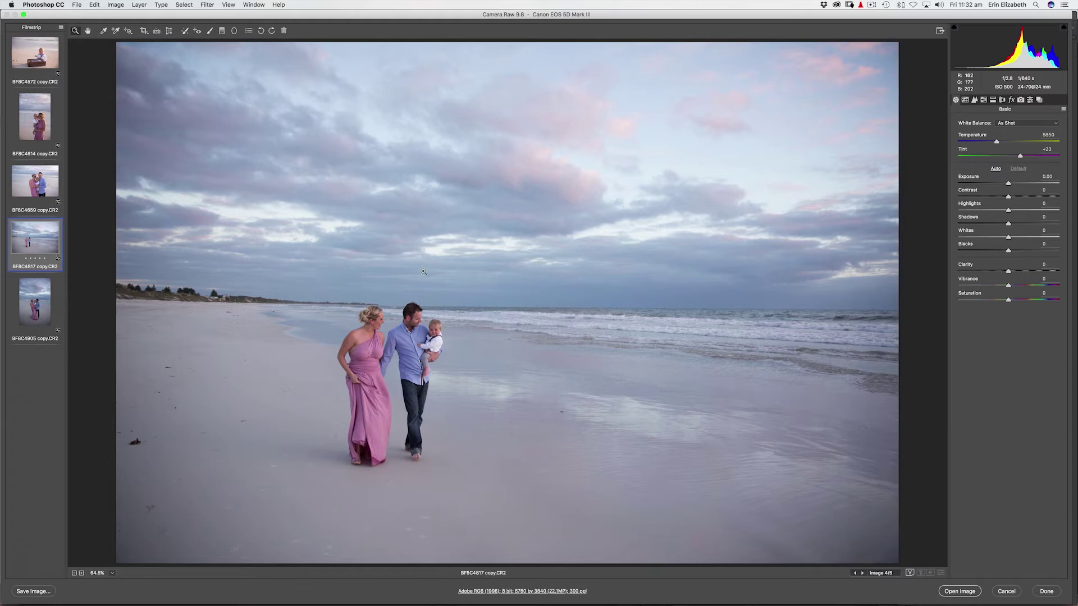
click(49, 138)
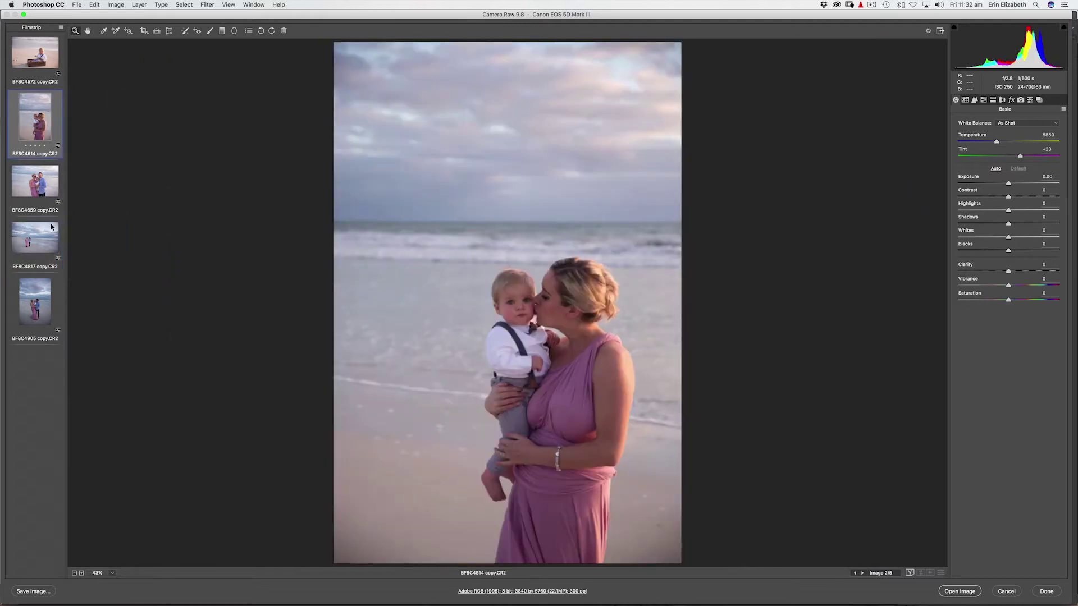
click(44, 53)
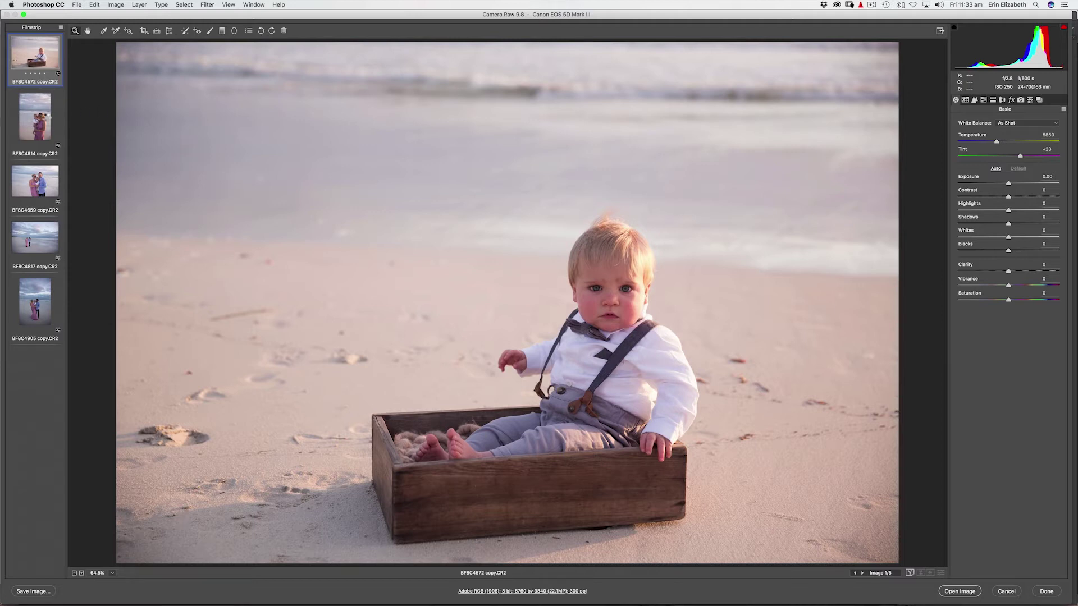
click(53, 124)
Step: Set Highlights to -62 for the photo of the child in the crate
drag(1008, 210, 978, 207)
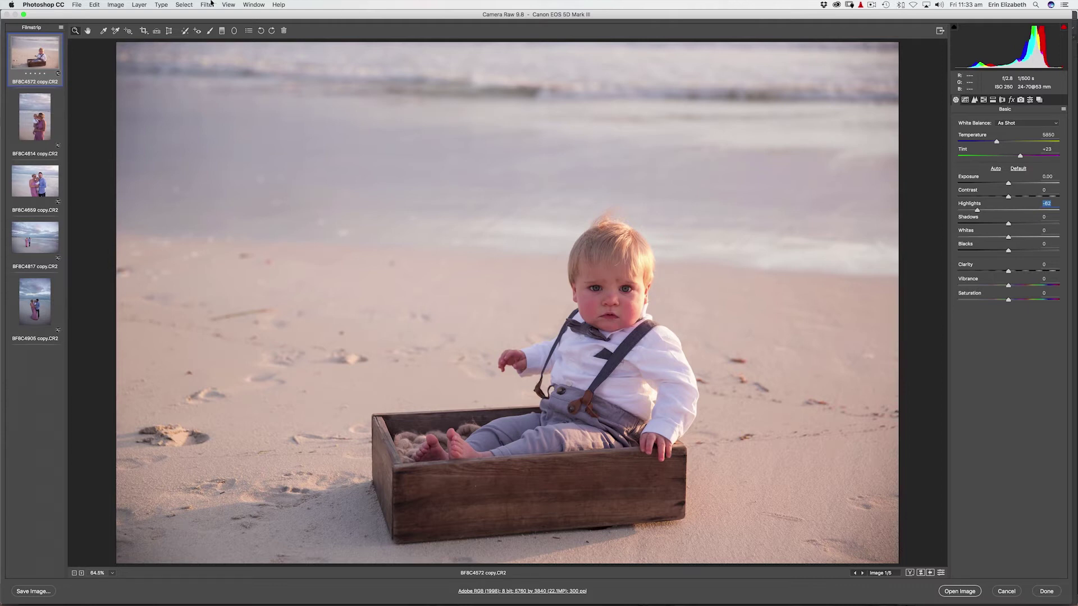
click(210, 31)
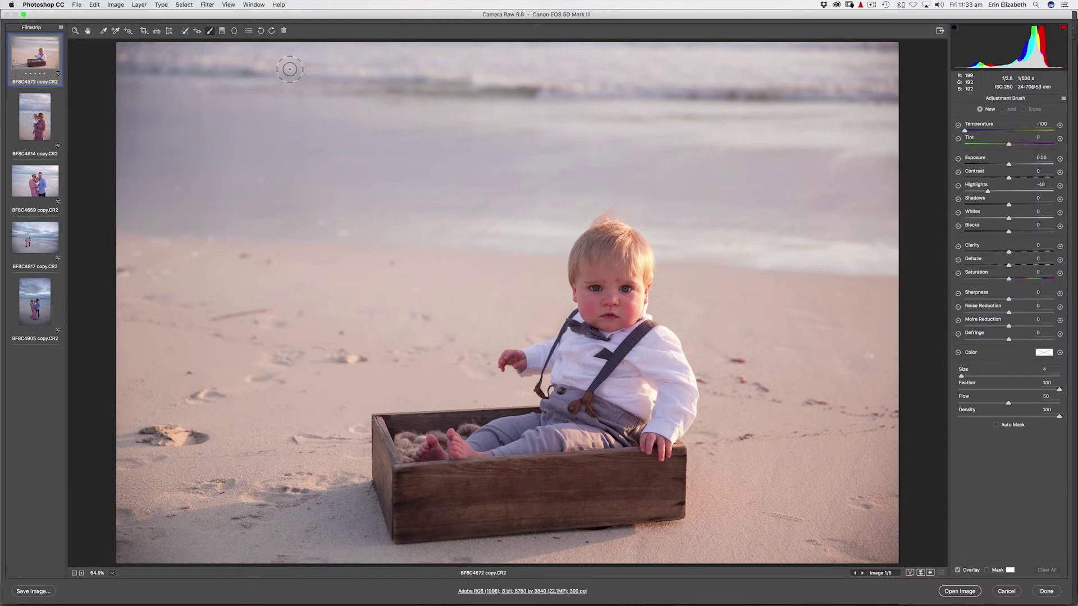
click(75, 31)
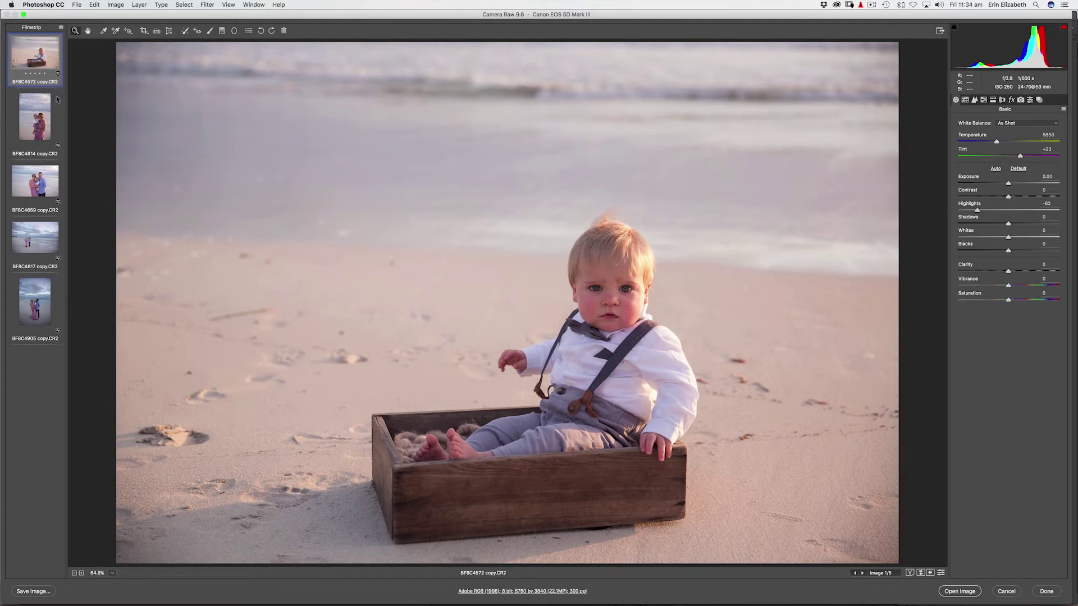
click(45, 113)
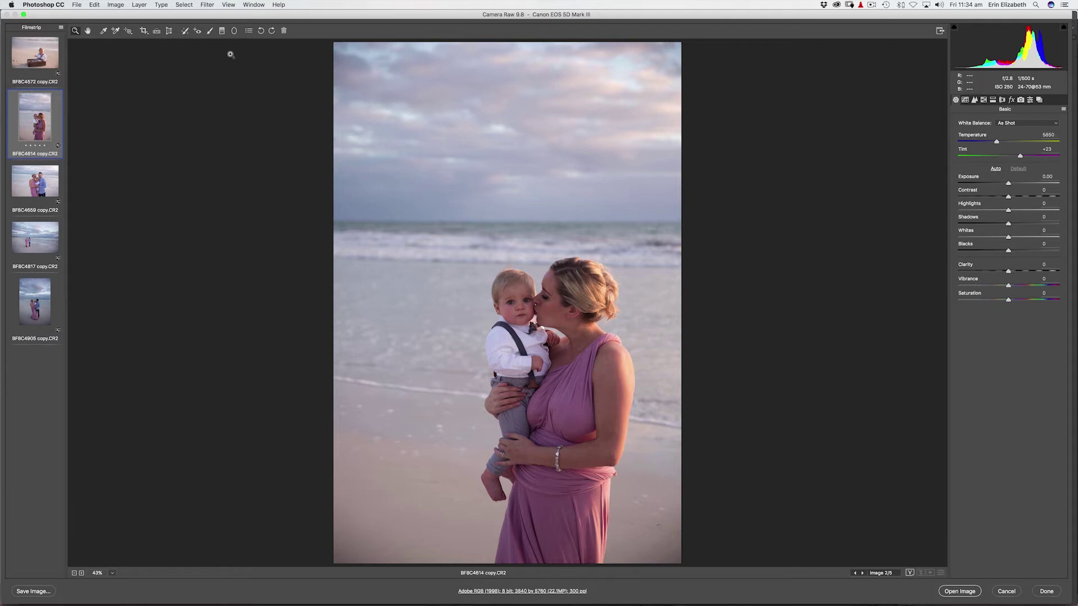
click(49, 56)
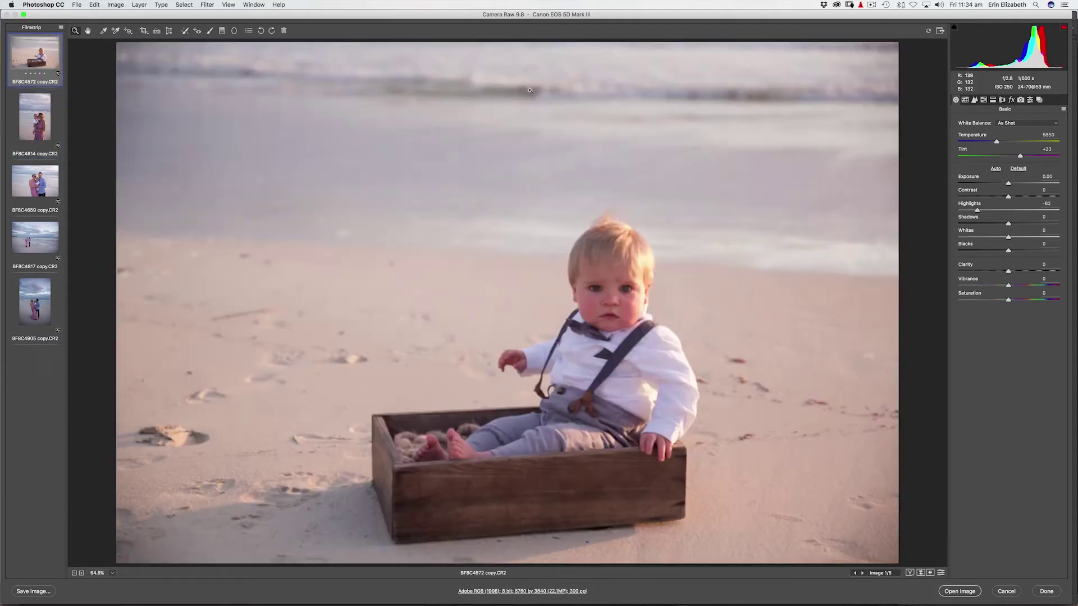
Step: Set up an Adjustment Brush for the crate photo with Temperature +41, Tint +13, Exposure +0.10 and Highlights 0
click(211, 31)
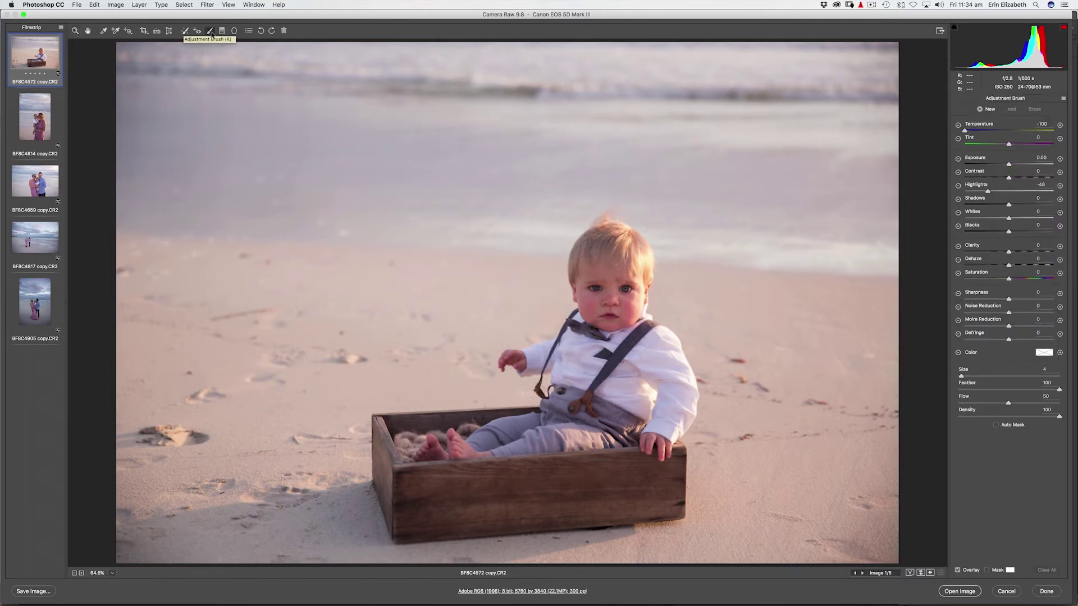
key(bracketright)
key(bracketright)
key(bracketright)
key(bracketright)
key(bracketright)
key(bracketright)
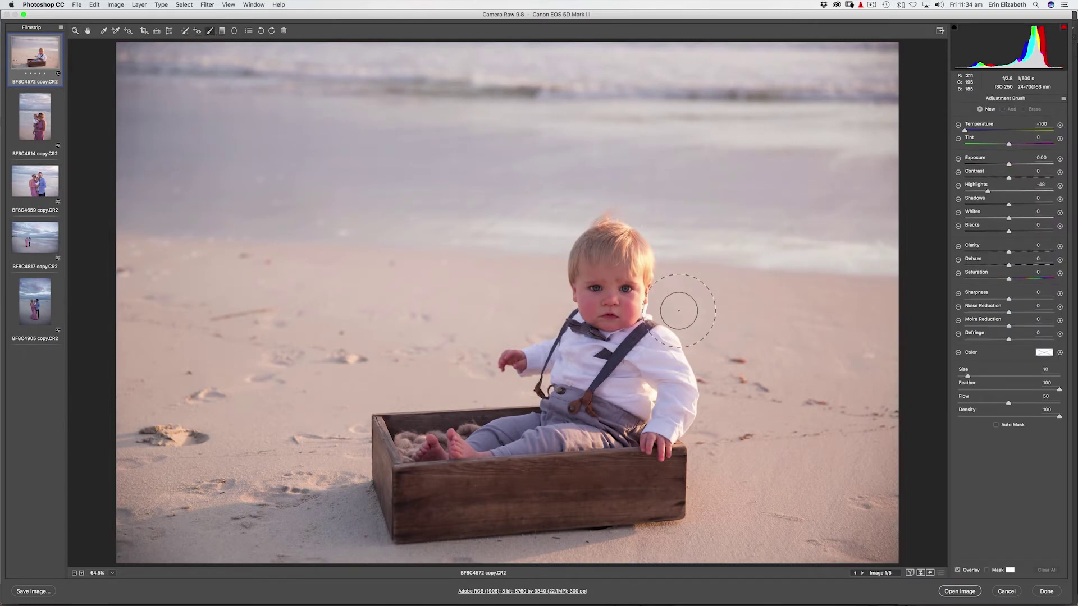
key(bracketleft)
key(bracketleft)
key(bracketleft)
key(bracketleft)
key(bracketleft)
double_click(965, 131)
double_click(988, 191)
mouse_move(1010, 131)
mouse_down()
mouse_move(1030, 133)
mouse_move(1011, 164)
mouse_up()
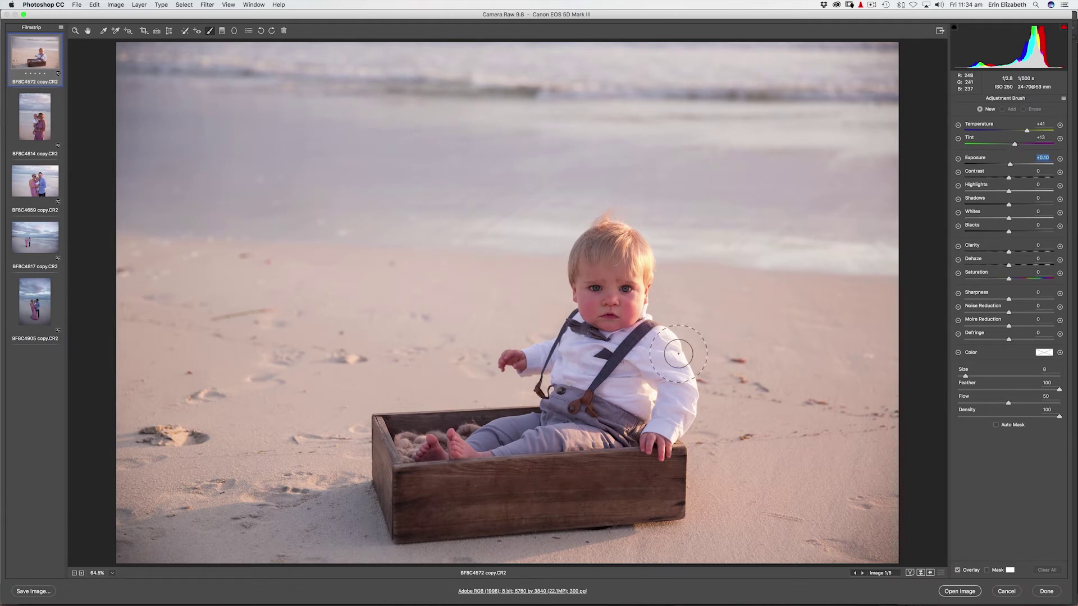
Step: Paint the warming adjustment over the sand, crate and child with a size 40 brush, and set its Temperature to +30
key(bracketright)
key(bracketright)
key(bracketright)
key(bracketright)
key(bracketright)
key(bracketright)
key(bracketright)
key(bracketright)
key(bracketright)
key(bracketright)
key(bracketright)
key(bracketright)
key(bracketright)
key(bracketright)
key(bracketright)
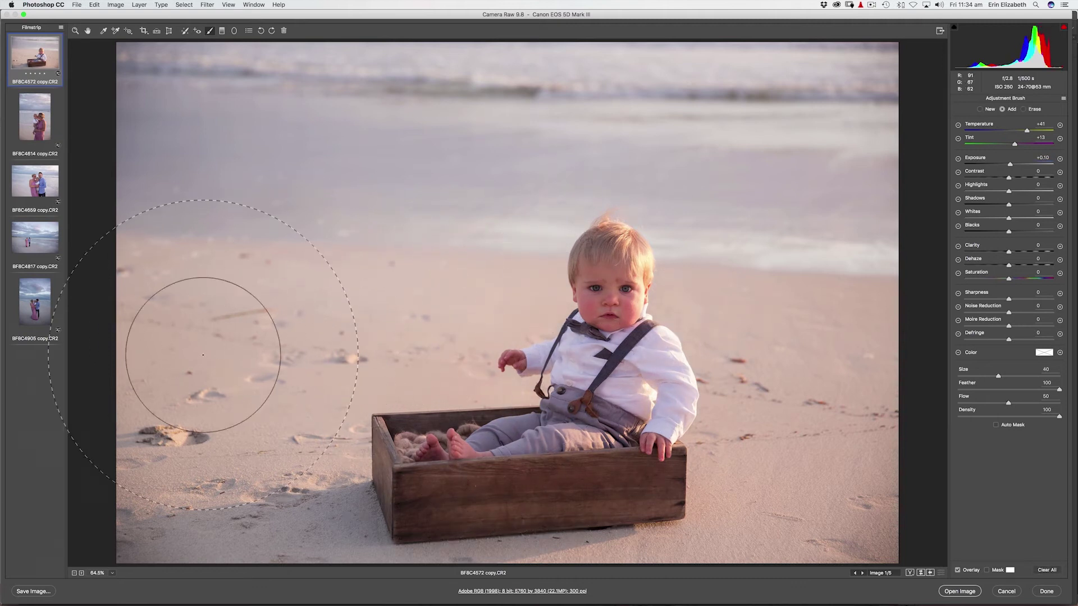
click(593, 390)
mouse_move(725, 435)
mouse_down()
mouse_move(730, 402)
mouse_move(737, 433)
mouse_move(789, 445)
mouse_move(802, 400)
mouse_move(710, 392)
mouse_move(646, 355)
mouse_move(505, 369)
mouse_up()
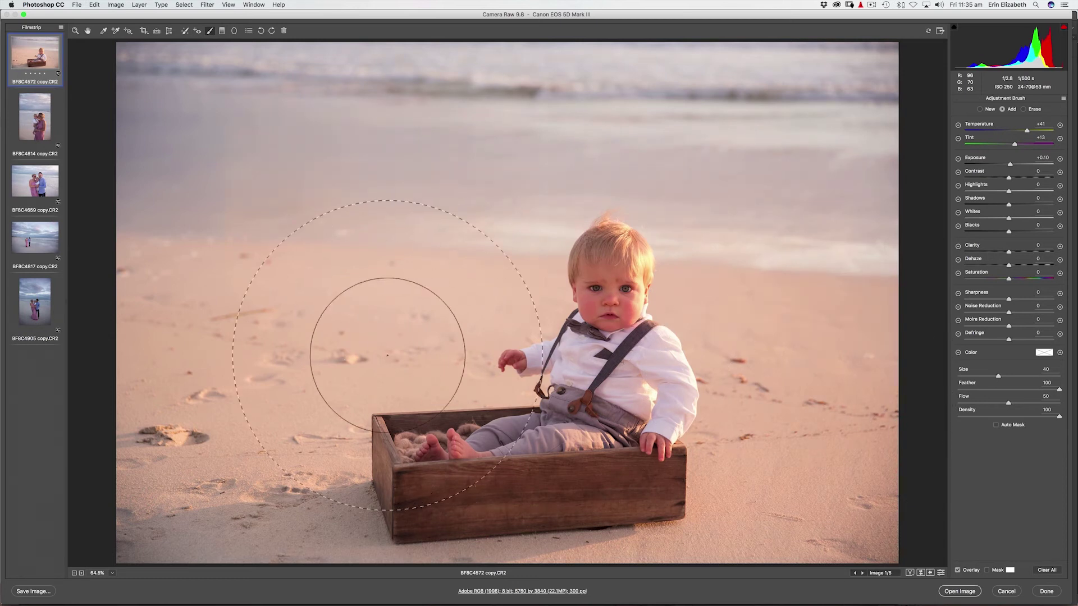
drag(594, 390, 758, 385)
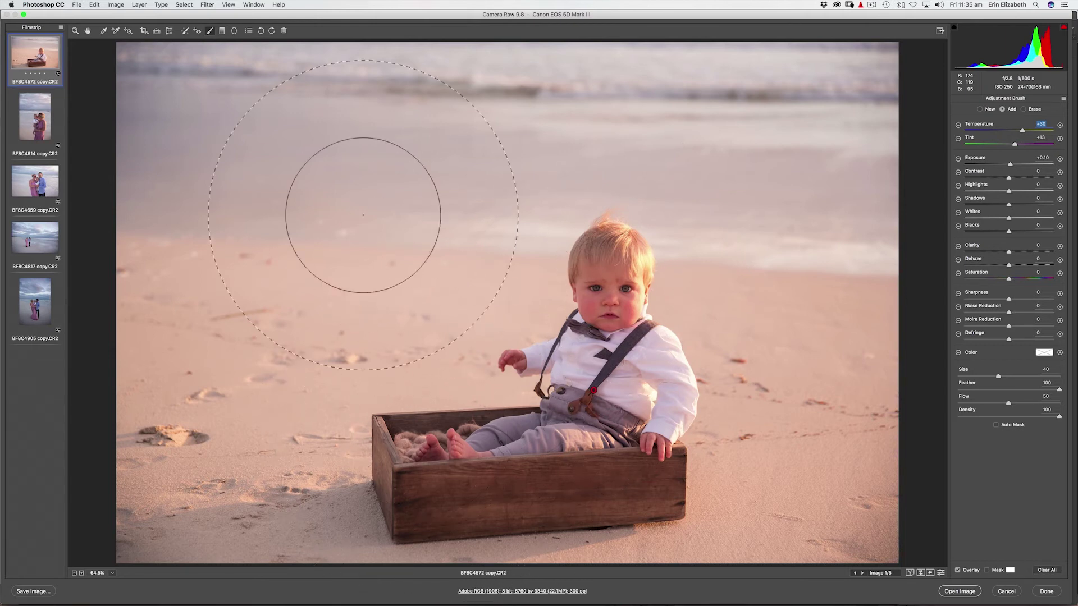
Step: Set the Oranges saturation to -14 in the HSL adjustments
click(75, 31)
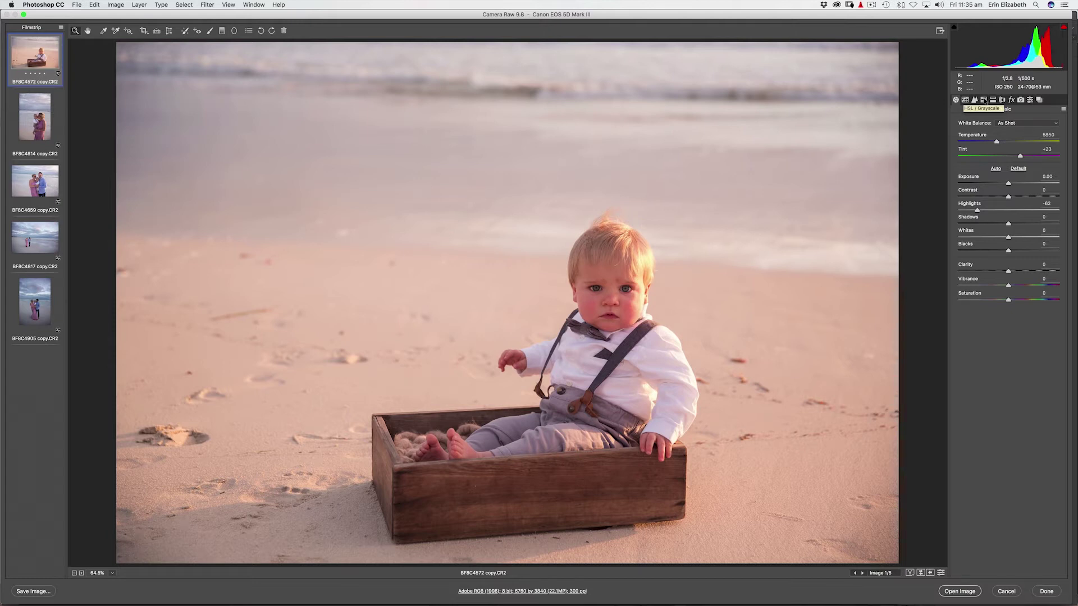
click(984, 100)
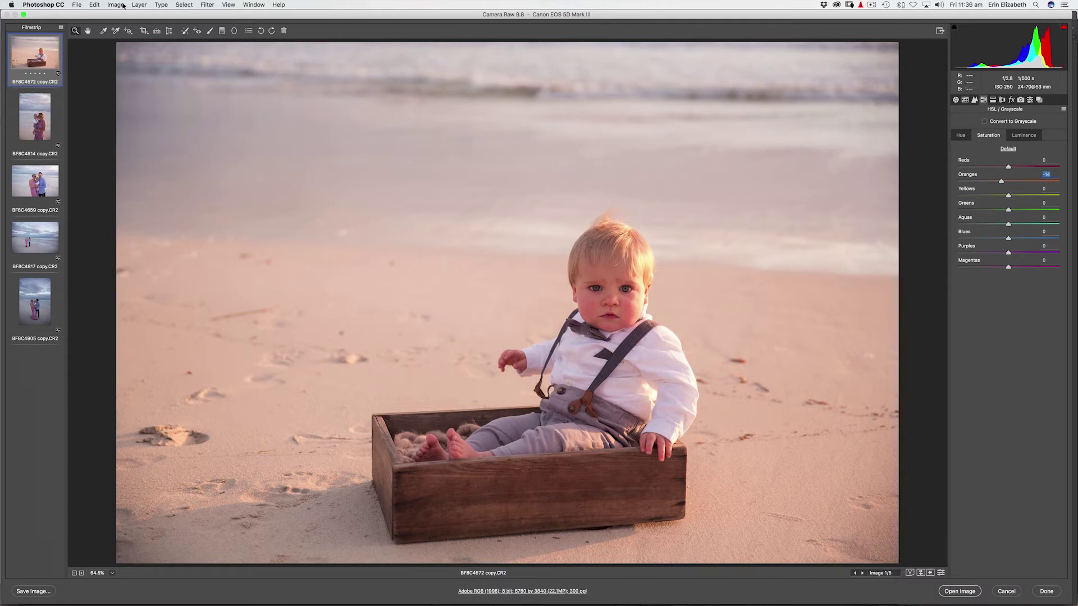
Step: Erase the existing warming adjustment from the ocean above the sand with a size 16 brush
click(209, 31)
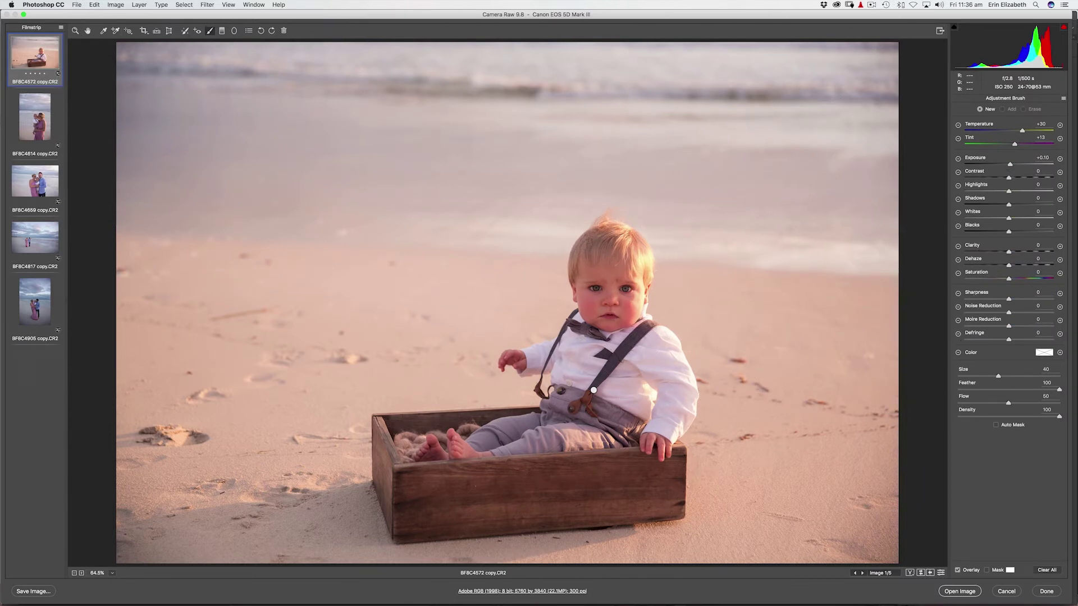
mouse_move(593, 391)
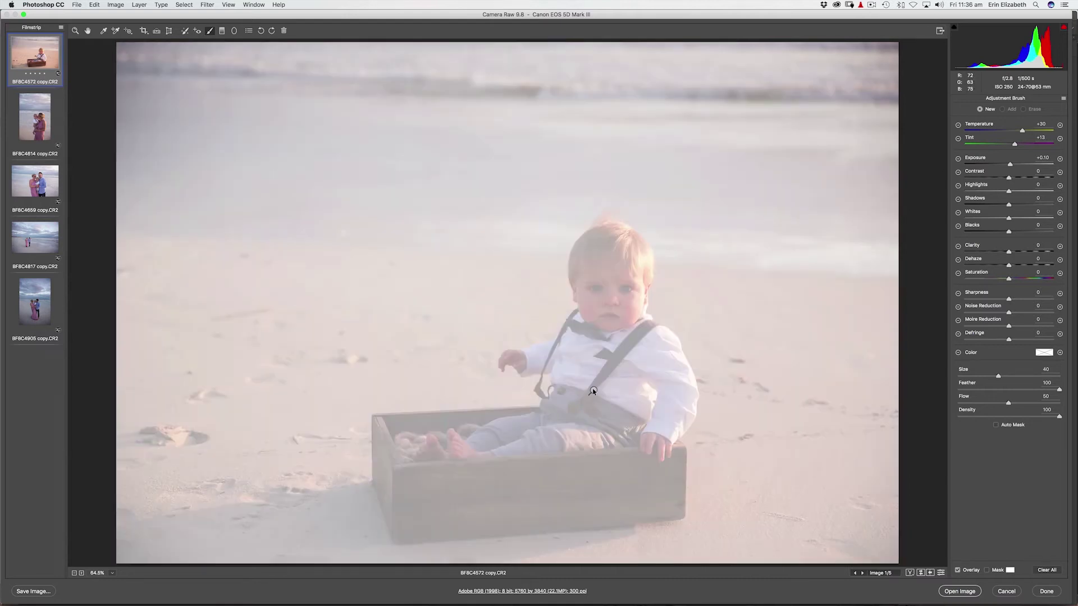
click(593, 391)
click(1023, 109)
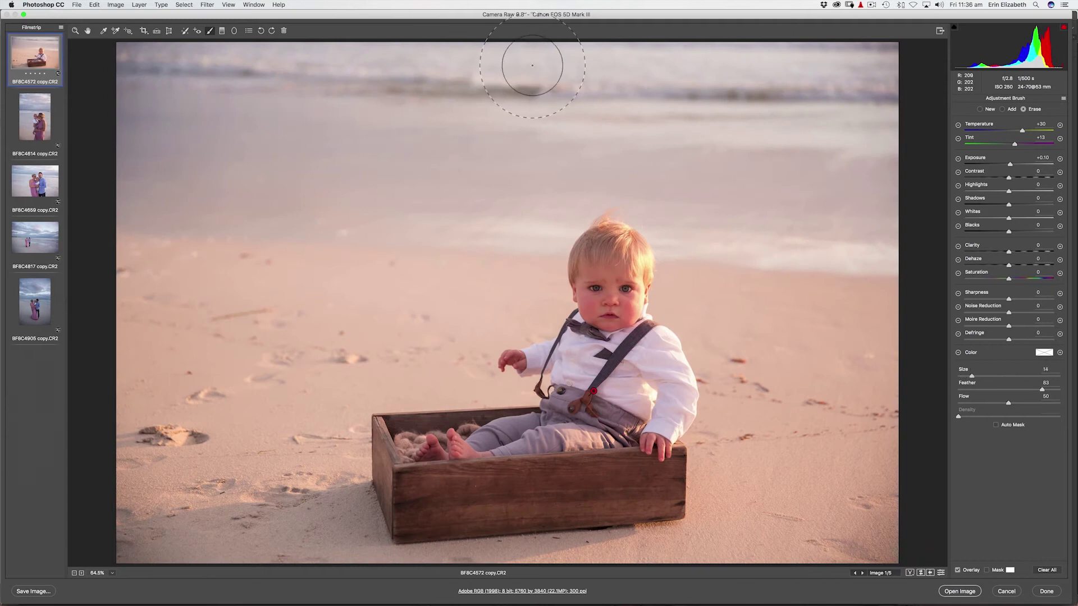
key(bracketleft)
key(bracketleft)
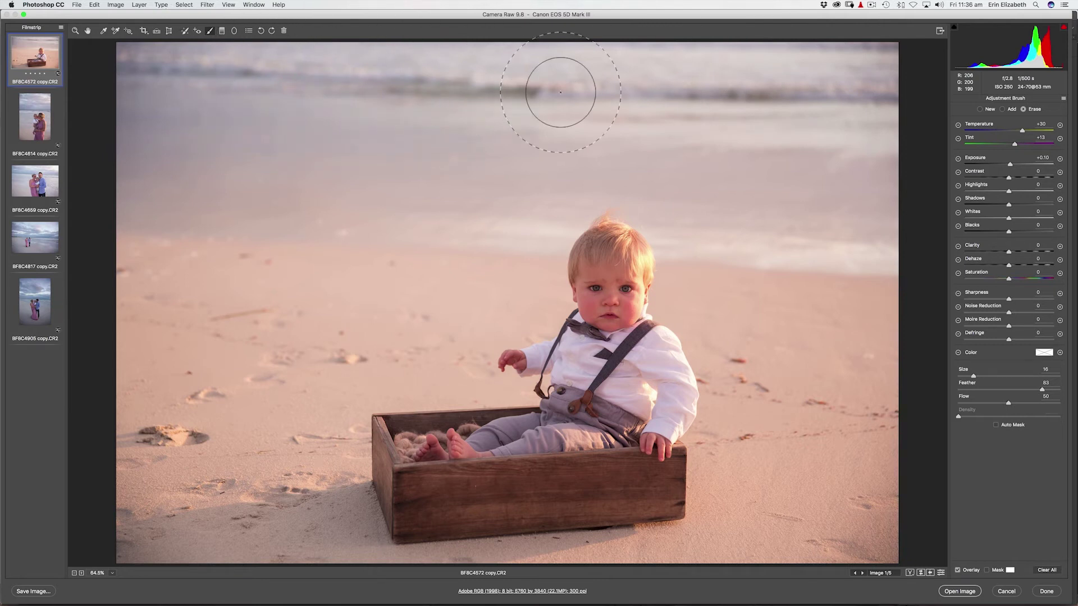
mouse_move(848, 127)
mouse_down()
mouse_move(426, 79)
mouse_move(320, 85)
mouse_move(236, 125)
mouse_move(258, 121)
mouse_up()
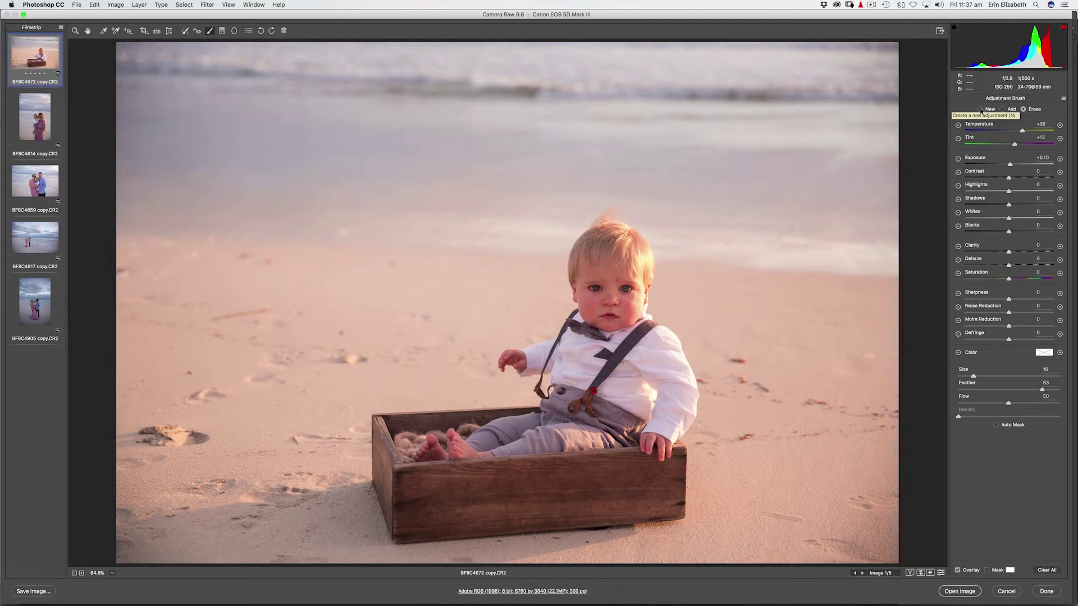
Step: Create a new brush adjustment with Temperature -25 and a slight green tint, and paint it across the ocean with a size 18 brush
click(980, 109)
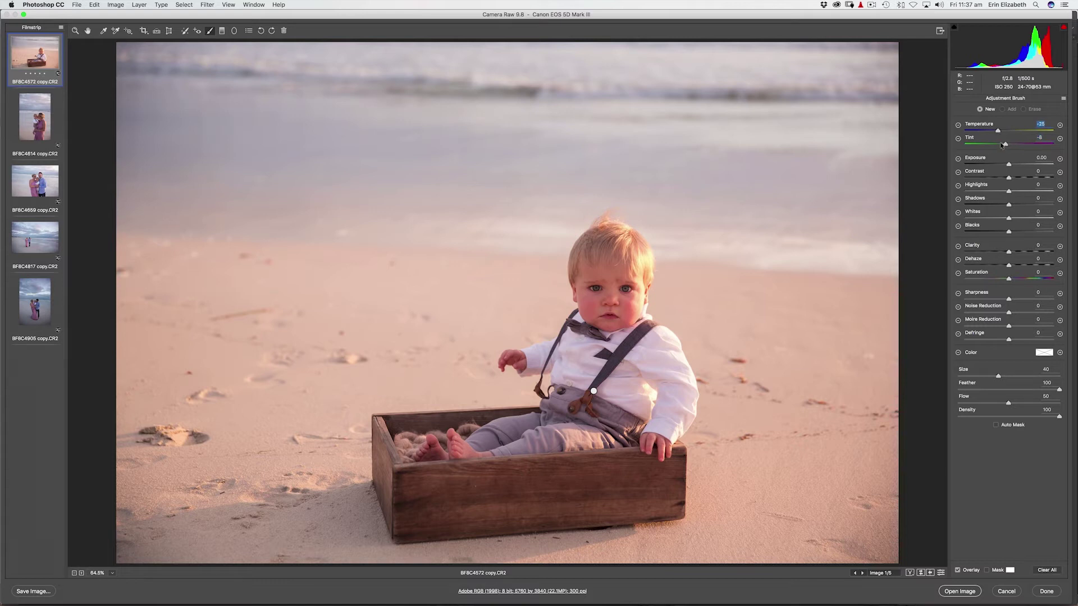
key(bracketleft)
key(bracketleft)
key(bracketleft)
key(bracketleft)
key(bracketleft)
key(bracketleft)
key(bracketleft)
key(bracketleft)
key(bracketleft)
key(bracketleft)
key(bracketleft)
key(bracketright)
key(bracketright)
key(bracketleft)
mouse_move(544, 63)
mouse_down()
mouse_move(217, 73)
mouse_move(204, 54)
mouse_move(149, 68)
mouse_move(601, 65)
mouse_move(884, 87)
mouse_move(751, 65)
mouse_move(651, 70)
mouse_move(869, 107)
mouse_move(460, 36)
mouse_move(738, 67)
mouse_move(806, 60)
mouse_up()
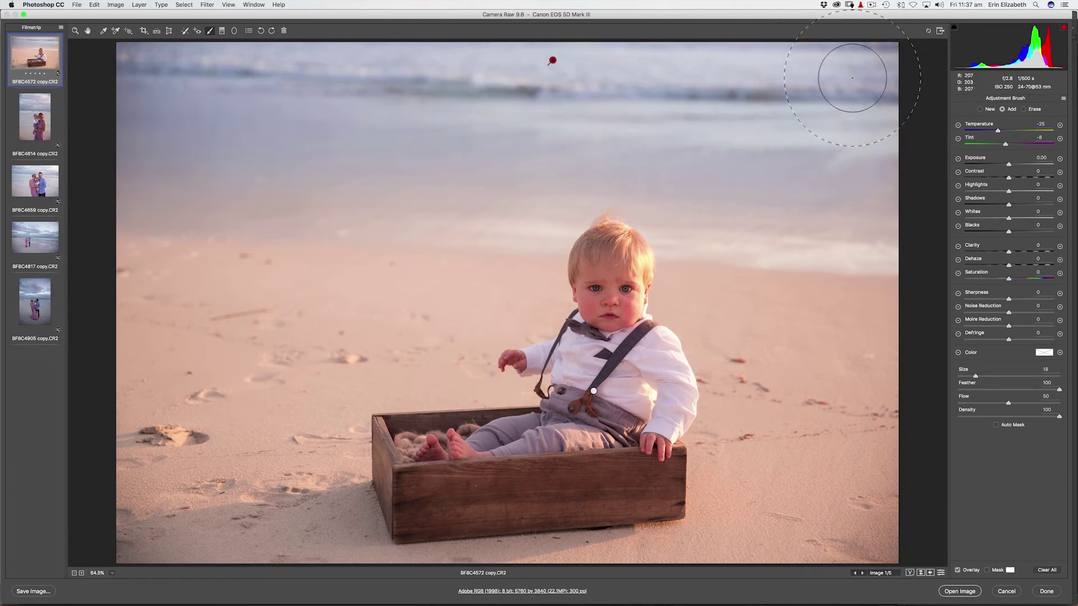
mouse_move(144, 73)
mouse_down()
mouse_move(308, 36)
mouse_move(619, 46)
mouse_move(864, 79)
mouse_up()
Step: Shift the ocean adjustment's Tint further toward green, and set the child's warming adjustment to Exposure +0.25 and Highlights -23
drag(1005, 145, 1001, 146)
drag(997, 144, 996, 144)
click(594, 391)
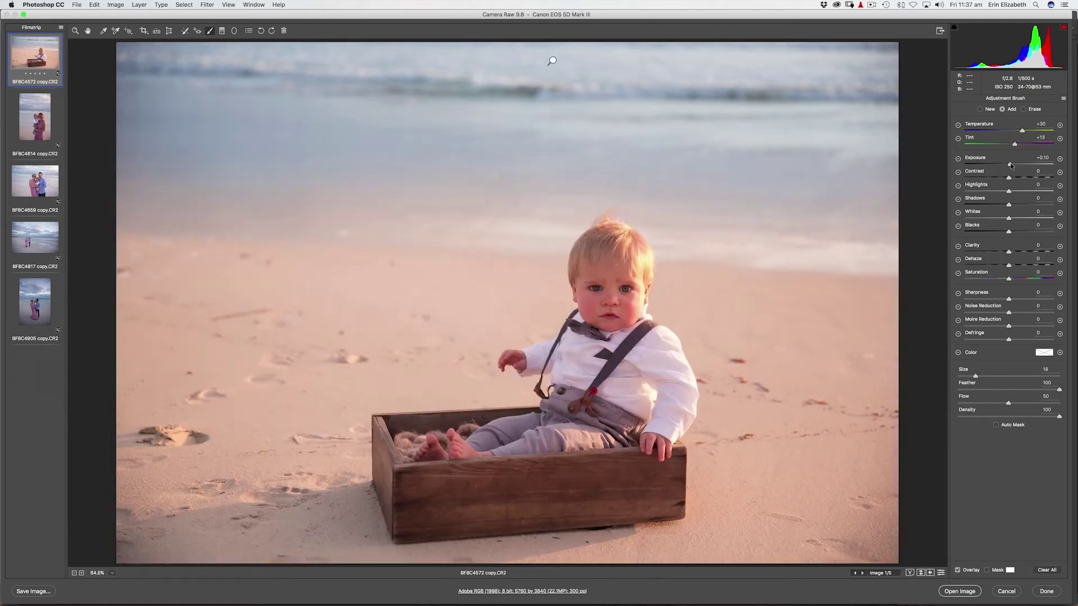
drag(1011, 165, 1012, 165)
Step: Paint a Temperature +30, Tint +13 warming adjustment over the sand and figures in the mother and child portrait with a size 38 brush
click(35, 116)
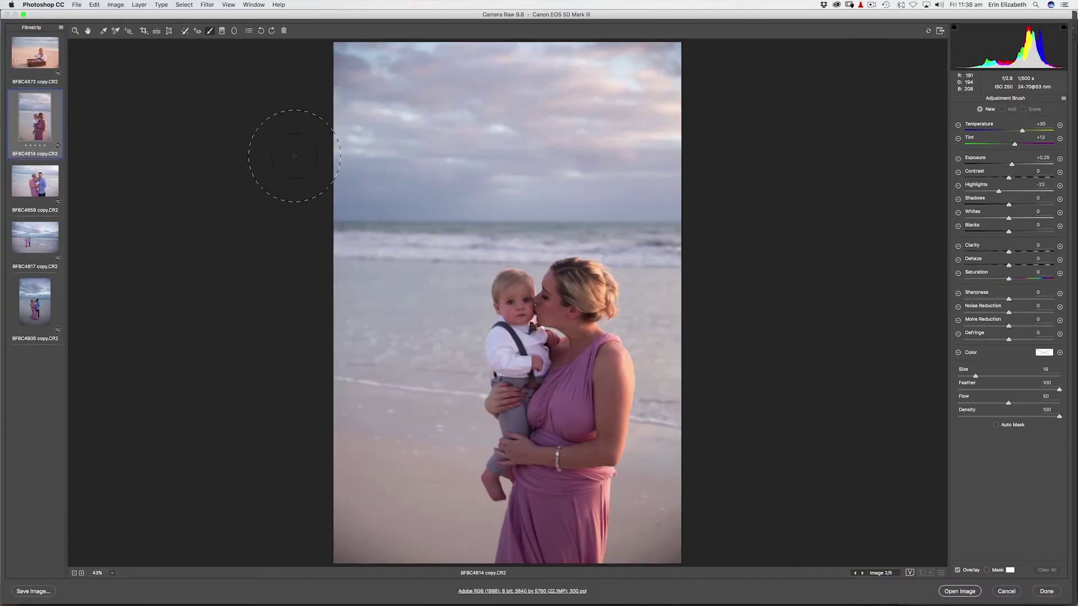
click(52, 50)
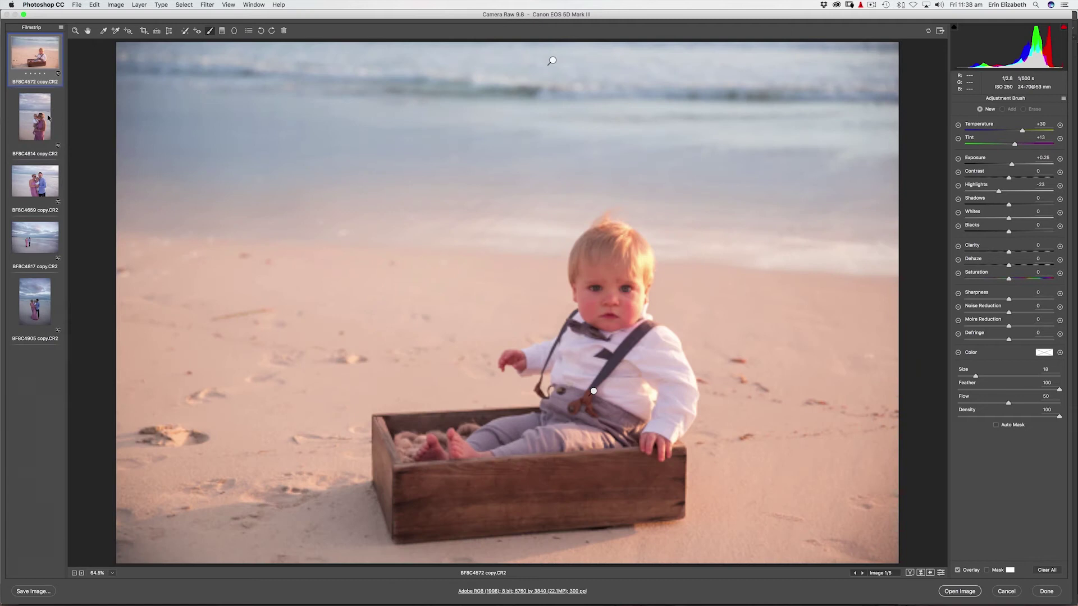
click(56, 133)
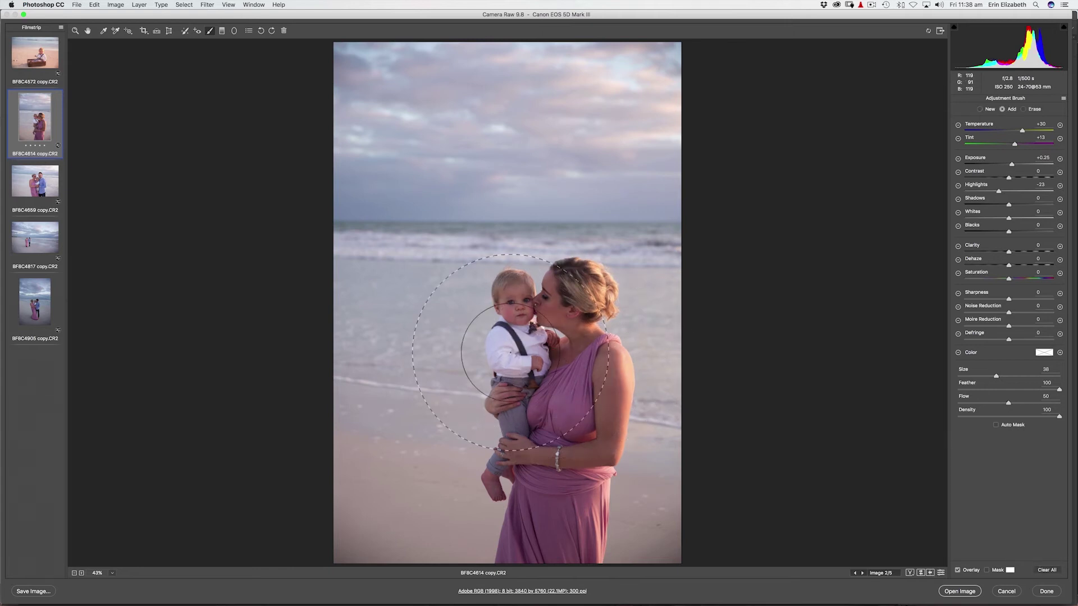
mouse_move(432, 344)
mouse_down()
mouse_move(376, 449)
mouse_move(475, 524)
mouse_up()
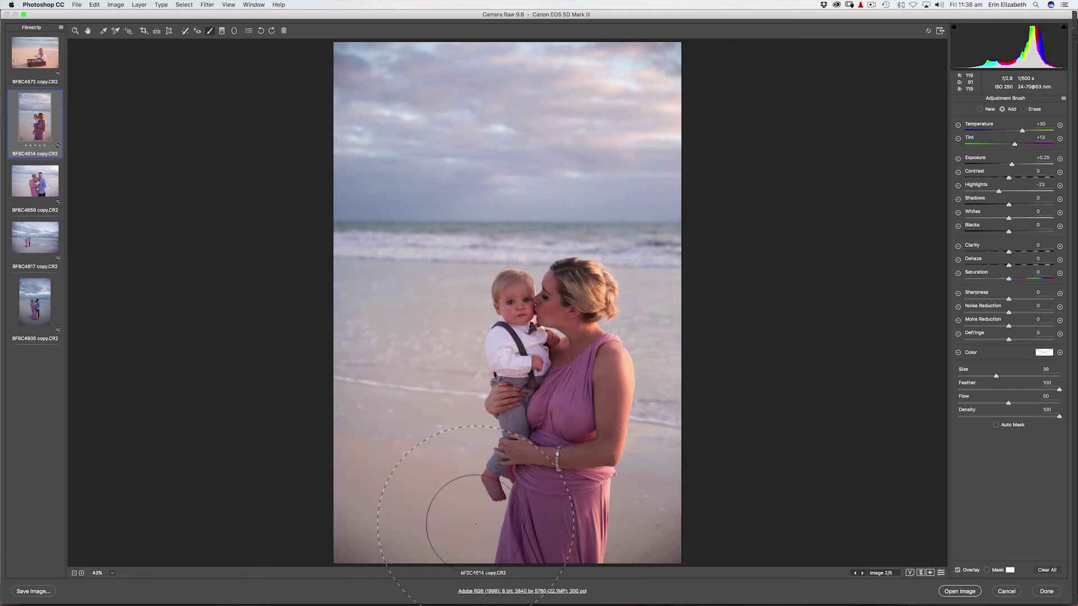
mouse_move(593, 512)
mouse_down()
mouse_move(621, 476)
mouse_move(608, 432)
mouse_move(617, 407)
mouse_move(609, 399)
mouse_move(616, 425)
mouse_move(579, 387)
mouse_up()
drag(485, 356, 368, 356)
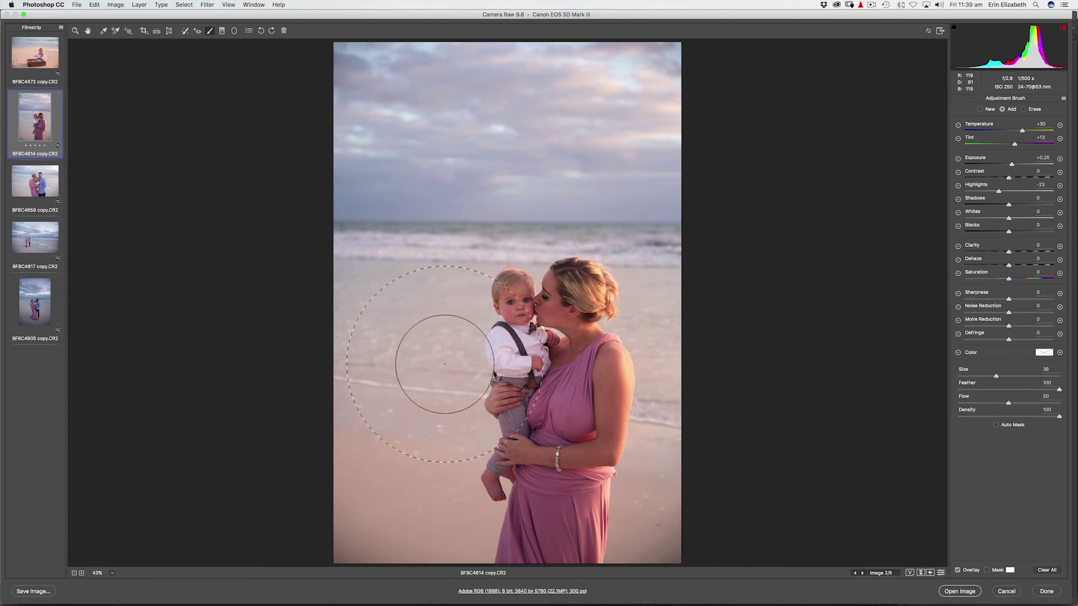
mouse_move(520, 495)
mouse_down()
mouse_move(461, 476)
mouse_move(406, 469)
mouse_up()
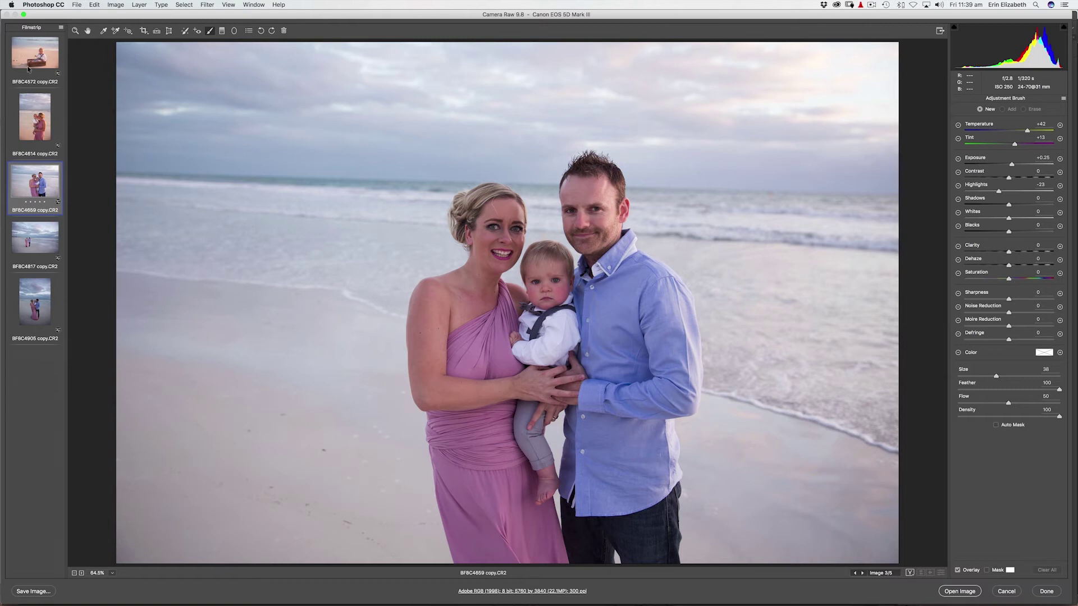
Step: Warm the family and sand in the third photo with Temperature +42, and set the adjustment's Highlights to -14 and Exposure to 0.00
mouse_move(651, 320)
mouse_down()
mouse_move(654, 428)
mouse_move(671, 436)
mouse_move(628, 434)
mouse_move(637, 444)
mouse_move(638, 467)
mouse_up()
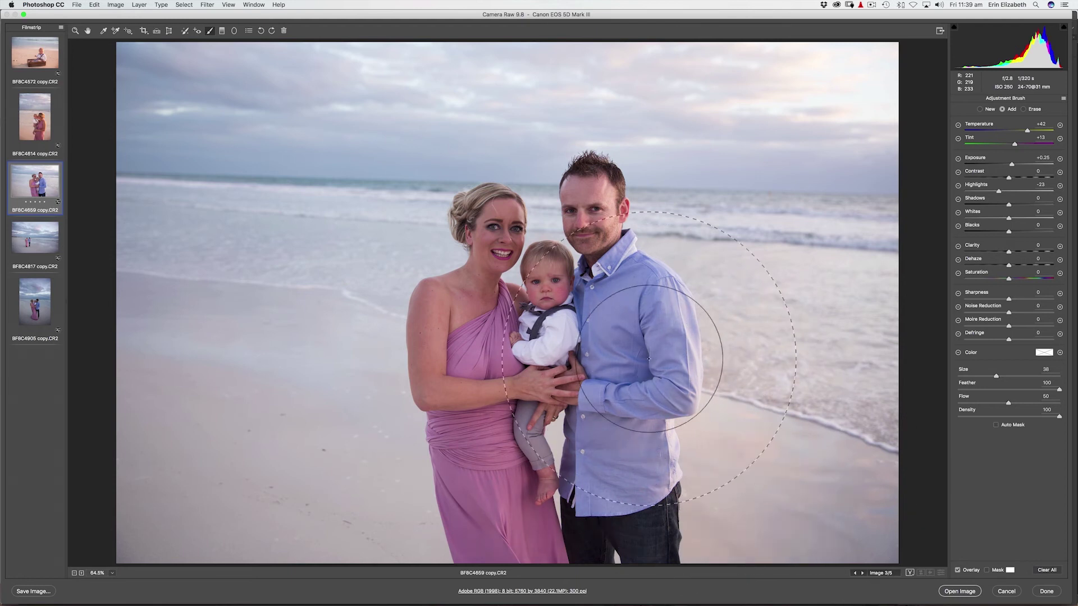
mouse_move(421, 336)
mouse_down()
mouse_move(232, 360)
mouse_move(169, 329)
mouse_move(135, 367)
mouse_move(145, 349)
mouse_move(248, 357)
mouse_move(151, 407)
mouse_move(351, 465)
mouse_move(349, 440)
mouse_up()
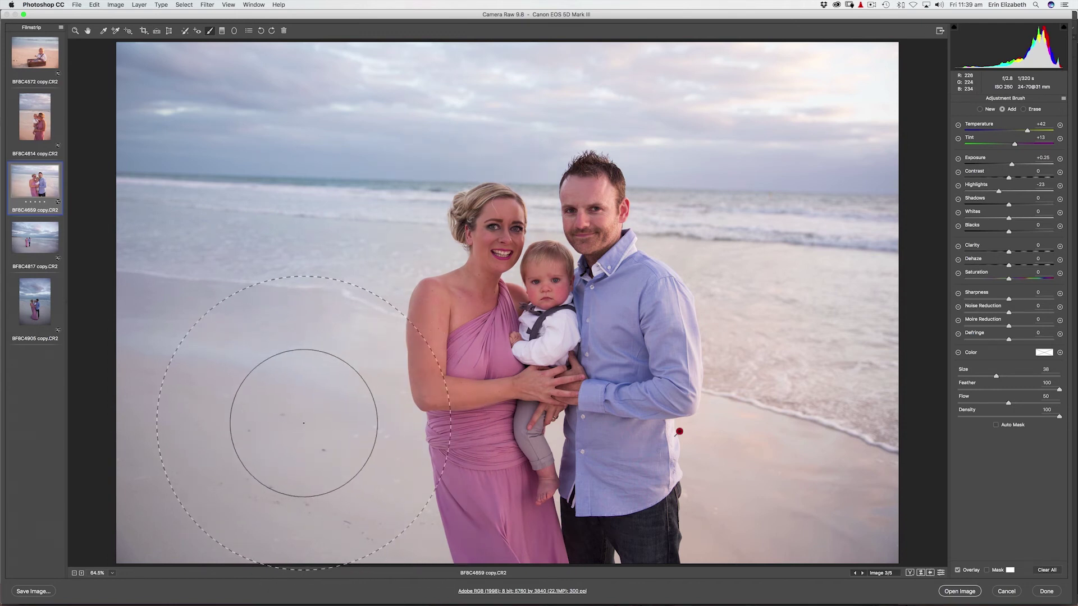
drag(180, 414, 197, 373)
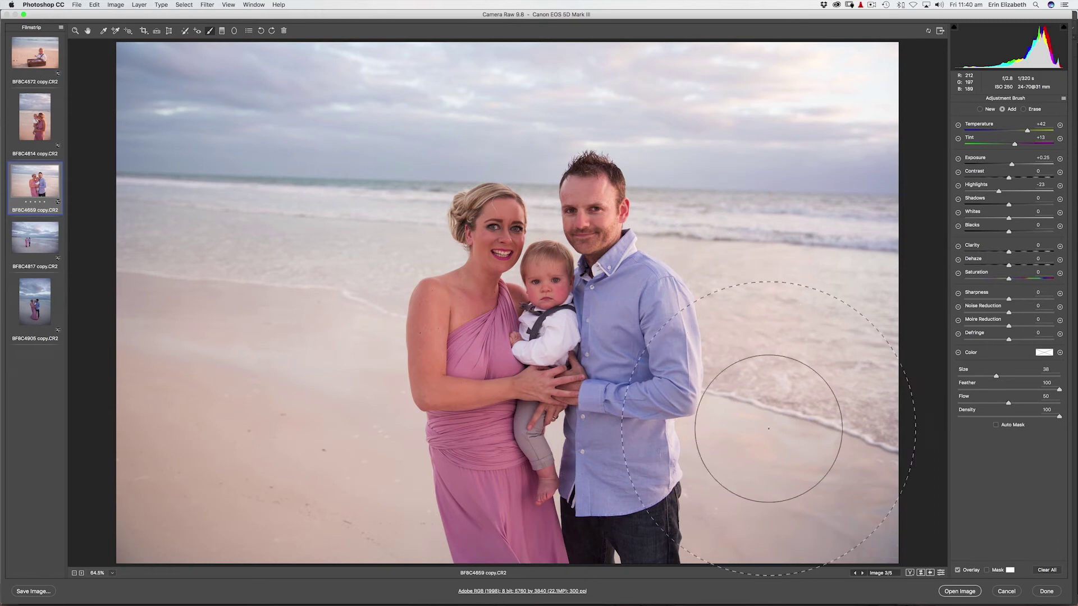
drag(385, 373, 286, 371)
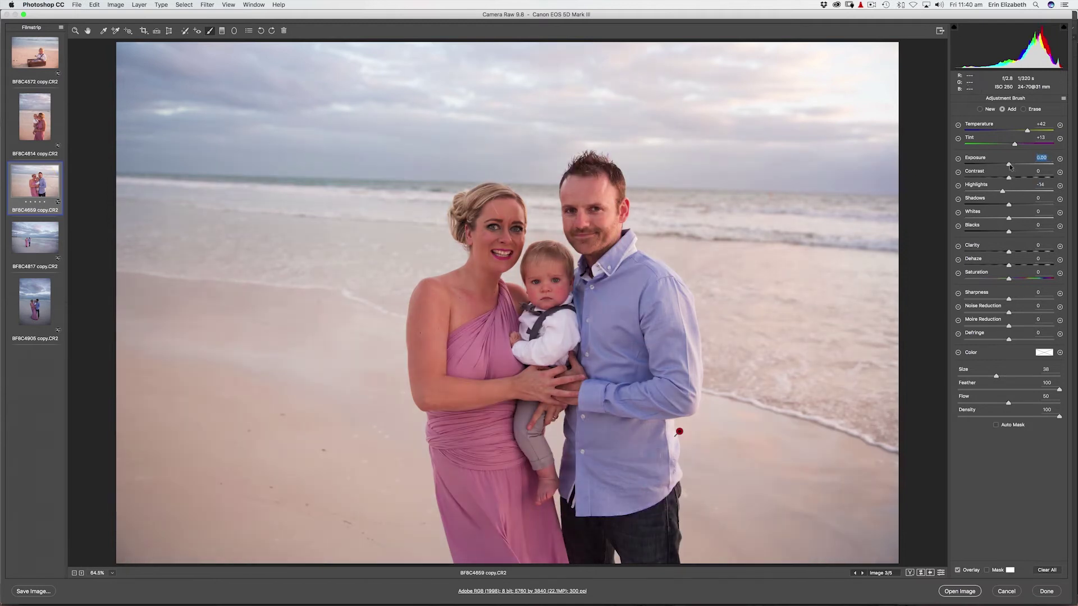
drag(1010, 166, 1011, 165)
Step: Paint the sand and walking family in the fourth photo with a size 30 brush, using Temperature +57 and Exposure +0.20
click(48, 234)
key(bracketleft)
key(bracketleft)
key(bracketleft)
key(bracketleft)
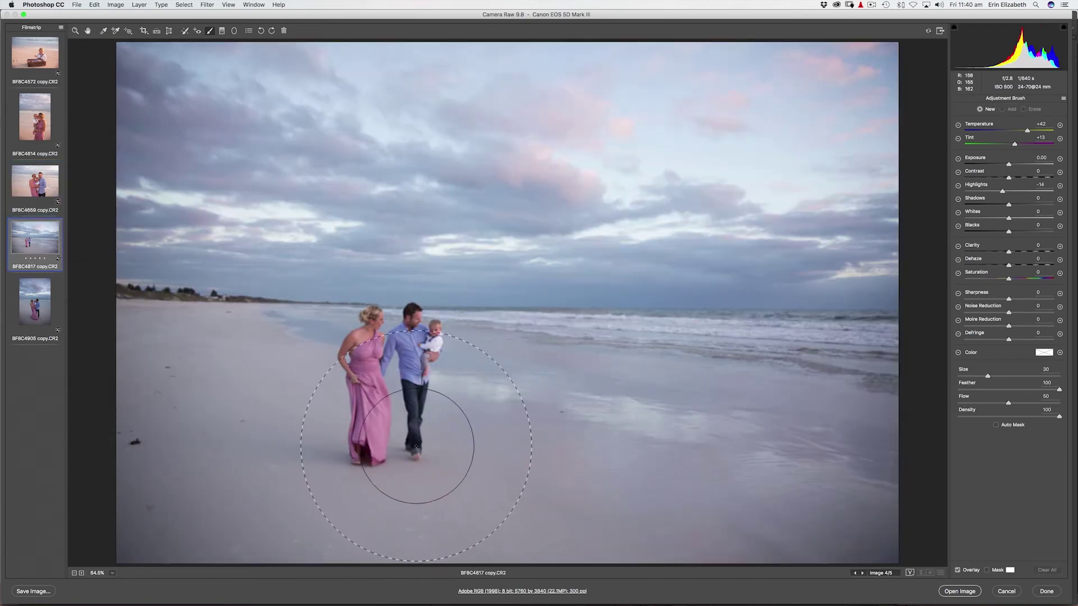
mouse_move(381, 443)
mouse_down()
mouse_move(199, 424)
mouse_move(168, 407)
mouse_move(152, 416)
mouse_move(220, 406)
mouse_move(398, 430)
mouse_move(378, 423)
mouse_move(388, 420)
mouse_move(654, 479)
mouse_move(639, 483)
mouse_move(776, 497)
mouse_move(801, 486)
mouse_move(791, 465)
mouse_move(763, 452)
mouse_move(849, 465)
mouse_move(643, 421)
mouse_move(578, 431)
mouse_move(421, 409)
mouse_move(367, 429)
mouse_move(277, 407)
mouse_move(198, 404)
mouse_move(185, 386)
mouse_move(185, 443)
mouse_move(206, 484)
mouse_move(196, 479)
mouse_move(260, 449)
mouse_move(327, 449)
mouse_move(412, 421)
mouse_move(404, 413)
mouse_move(582, 476)
mouse_move(838, 506)
mouse_move(666, 437)
mouse_move(784, 467)
mouse_move(451, 405)
mouse_move(356, 428)
mouse_move(217, 437)
mouse_move(266, 424)
mouse_move(403, 448)
mouse_move(435, 489)
mouse_move(397, 441)
mouse_move(410, 442)
mouse_move(400, 426)
mouse_move(402, 447)
mouse_move(195, 418)
mouse_move(151, 434)
mouse_move(200, 482)
mouse_move(398, 419)
mouse_move(809, 504)
mouse_move(672, 488)
mouse_move(679, 515)
mouse_up()
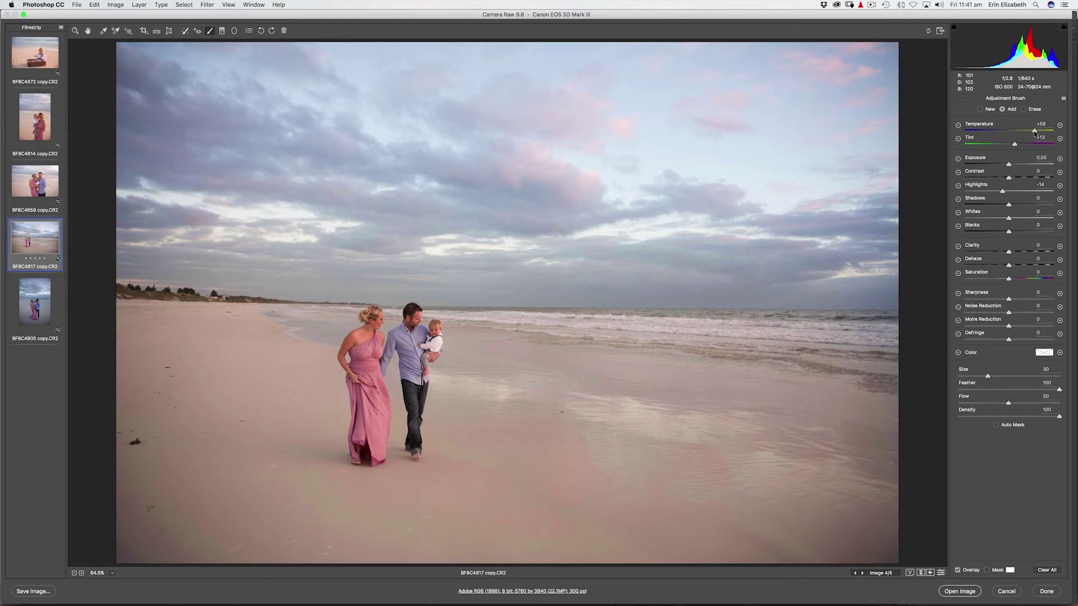
drag(1010, 165, 1014, 164)
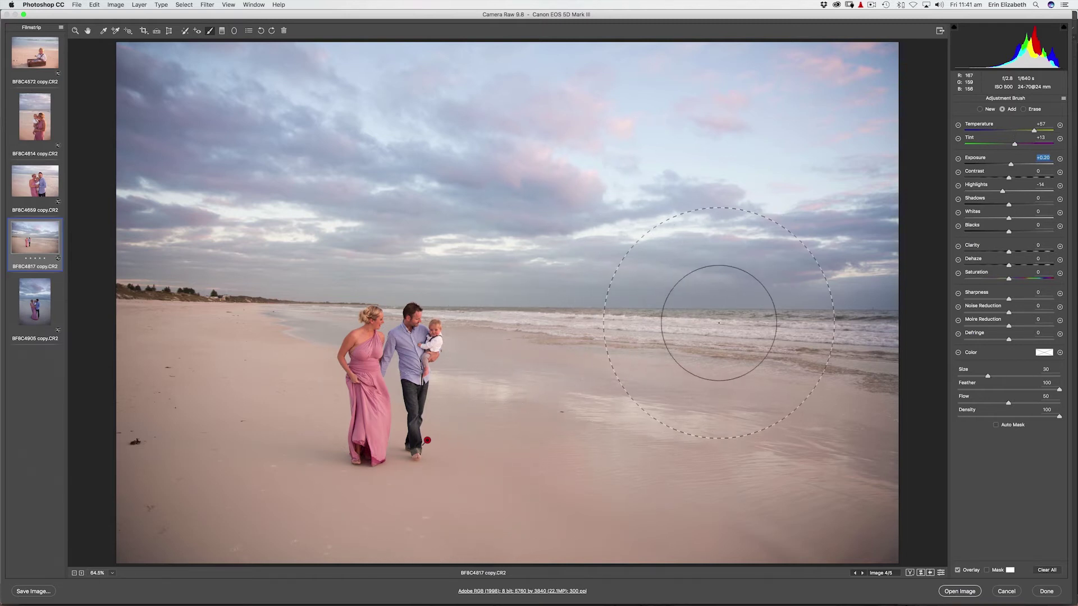
Step: Extend the fourth photo's warming adjustment over the wet sand beside the shoreline with a smaller brush
key(bracketleft)
key(bracketleft)
key(bracketleft)
key(bracketleft)
key(bracketleft)
key(bracketleft)
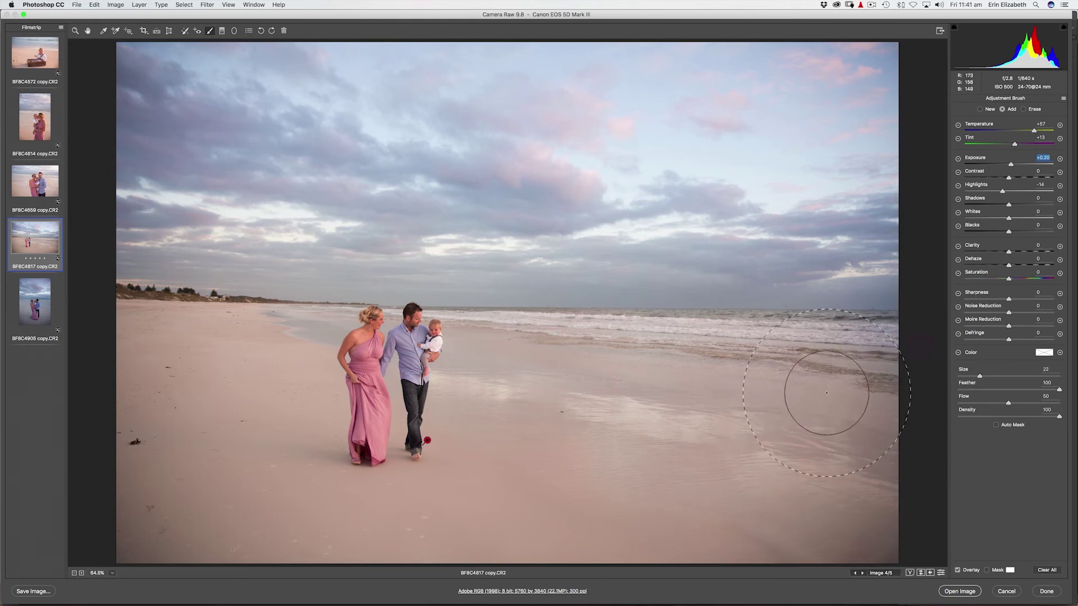
mouse_move(839, 400)
mouse_down()
mouse_move(884, 396)
mouse_move(891, 414)
mouse_up()
Step: Set the overall Exposure of the fifth photo to +0.45 in the basic adjustments
click(40, 293)
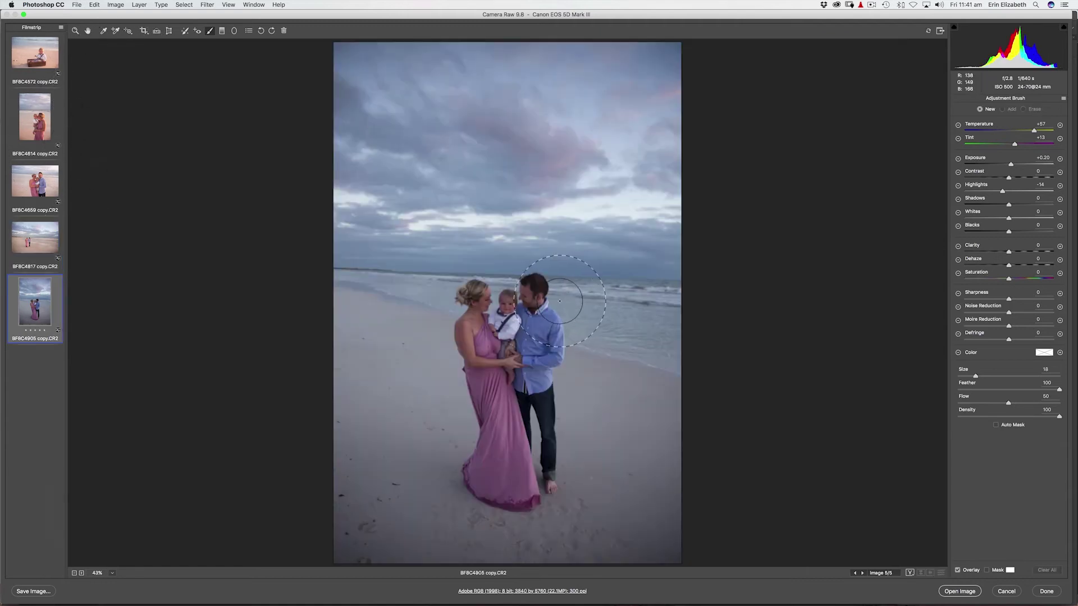
click(75, 31)
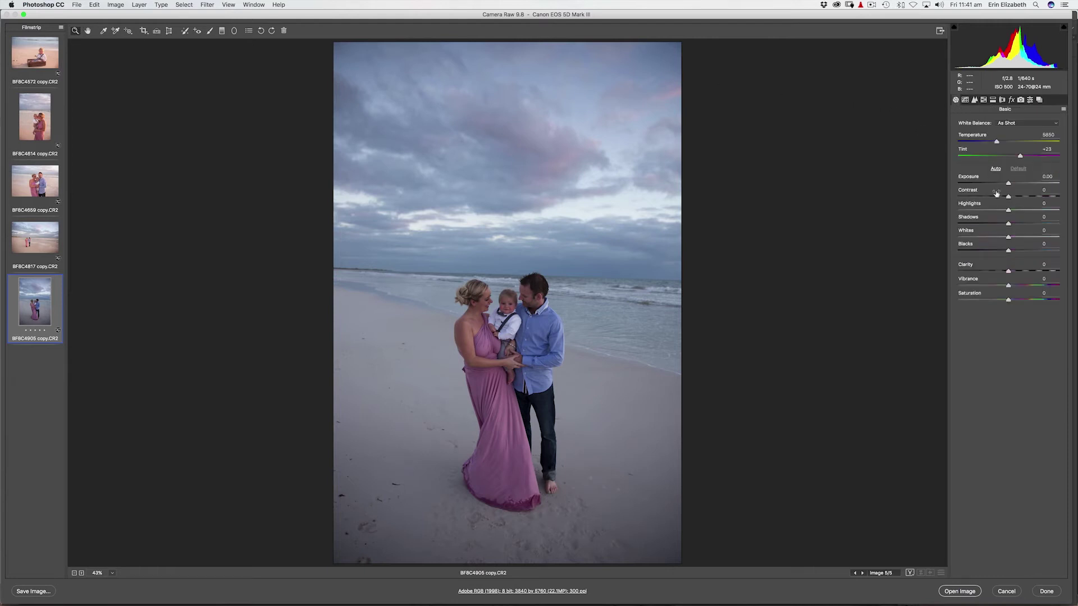
drag(1010, 183, 1013, 183)
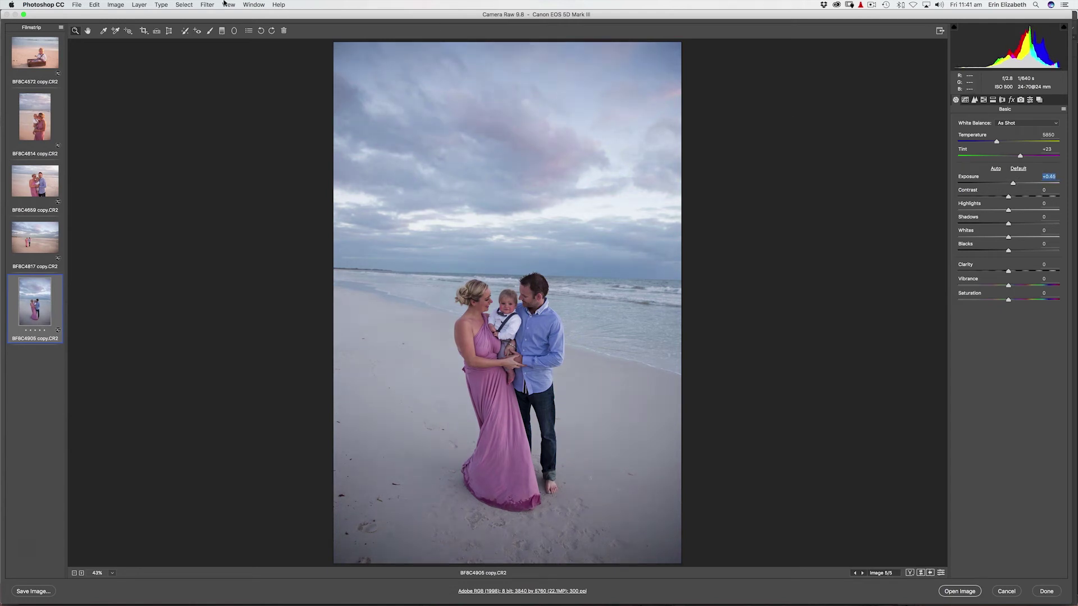
Step: Paint a Temperature +57 warming adjustment over the sand and family in the fifth photo with a size 36 brush
click(210, 31)
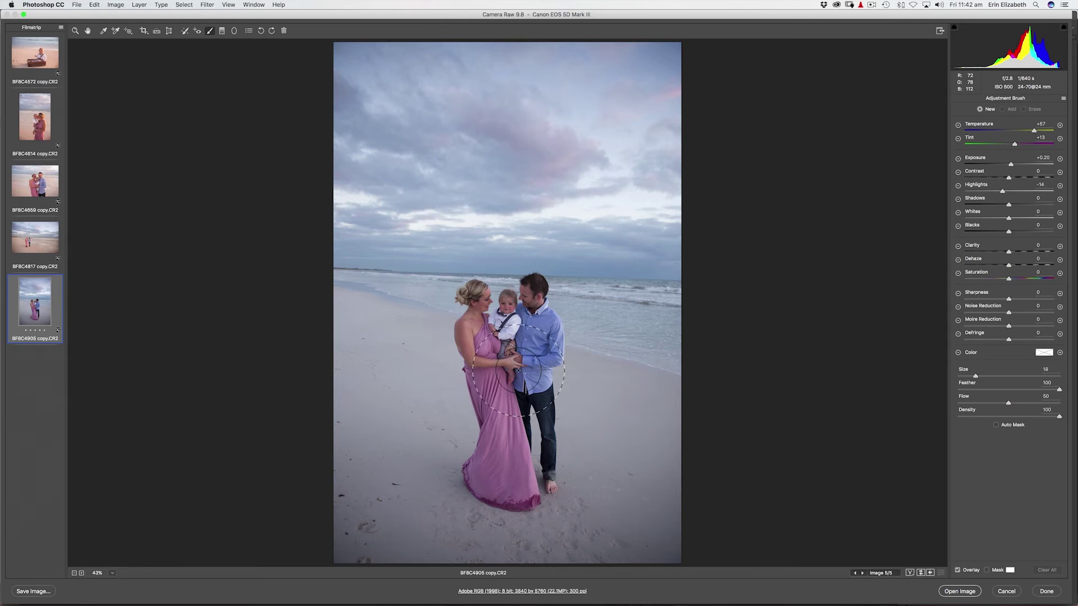
key(bracketright)
key(bracketright)
key(bracketright)
key(bracketright)
mouse_move(603, 508)
mouse_down()
mouse_move(446, 481)
mouse_move(415, 487)
mouse_move(445, 483)
mouse_up()
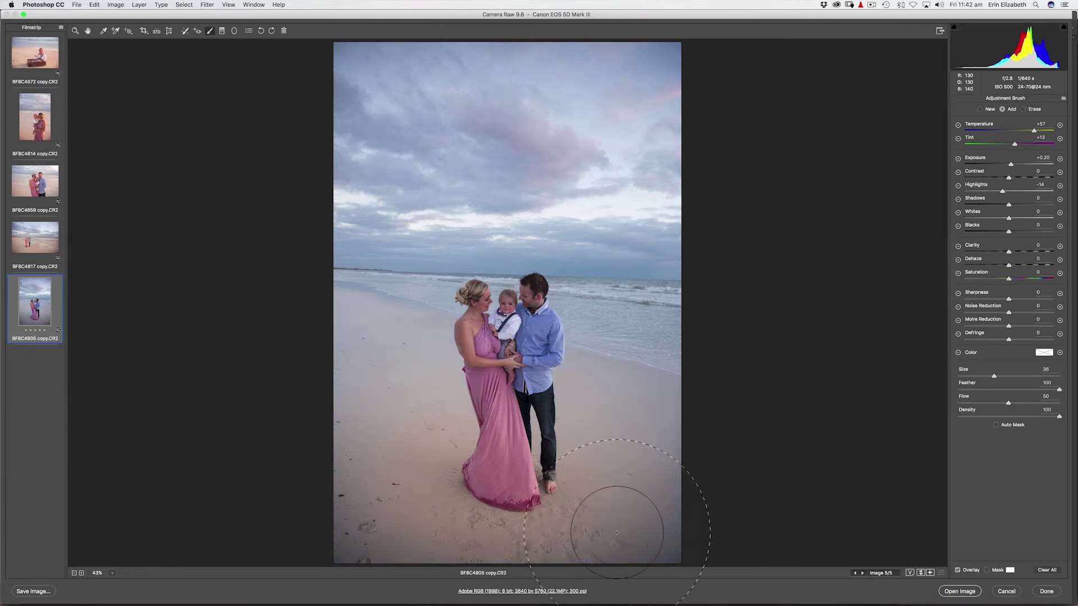
mouse_move(598, 459)
mouse_down()
mouse_move(578, 433)
mouse_move(602, 425)
mouse_move(543, 395)
mouse_up()
mouse_move(449, 377)
mouse_down()
mouse_move(393, 389)
mouse_move(358, 371)
mouse_move(303, 399)
mouse_move(329, 379)
mouse_move(391, 426)
mouse_move(534, 364)
mouse_move(618, 424)
mouse_move(562, 381)
mouse_move(586, 409)
mouse_up()
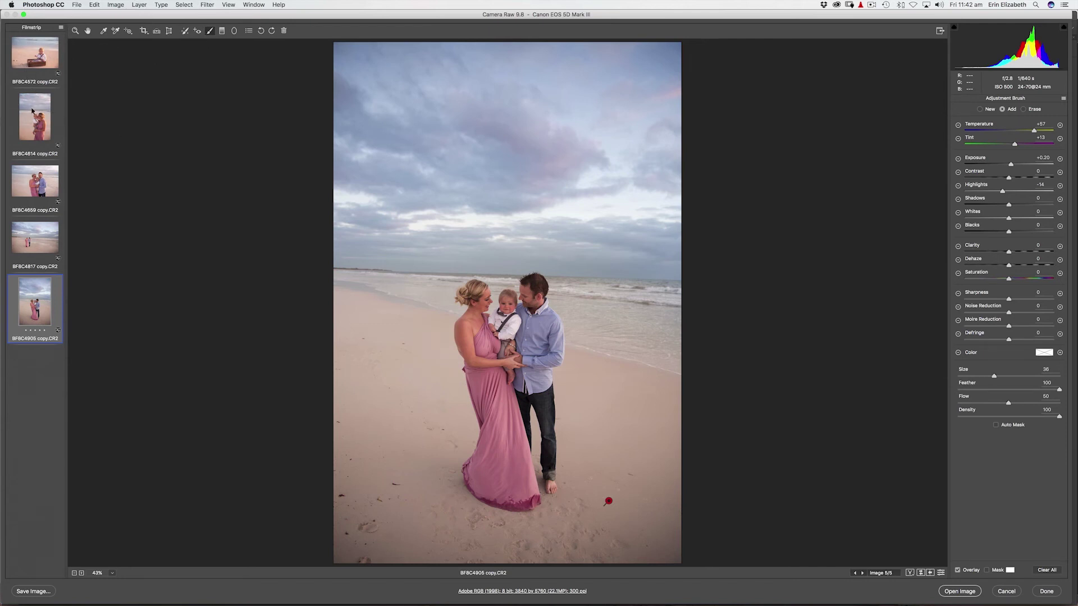
Step: Set up a new cooling brush for the mother and child portrait with Temperature -38, Tint -11, Exposure 0 and Highlights 0
click(52, 110)
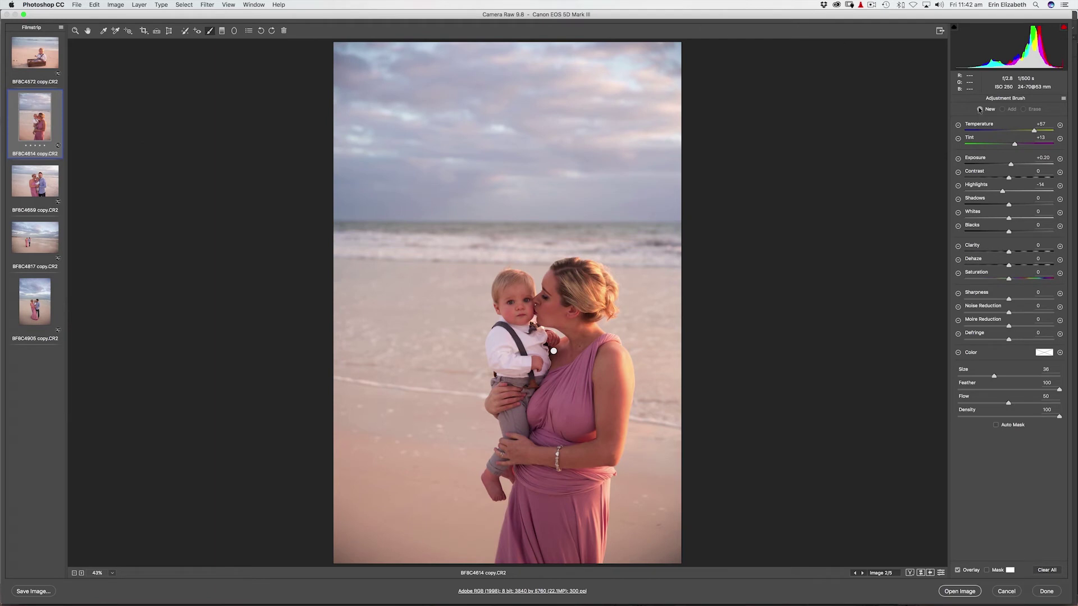
drag(1035, 132, 995, 131)
double_click(1014, 144)
double_click(1003, 191)
double_click(1005, 163)
click(1004, 146)
Step: Paint the cooling adjustment along the ocean at the horizon behind the mother and child with a much smaller brush
key(bracketleft)
key(bracketleft)
key(bracketleft)
key(bracketleft)
key(bracketleft)
key(bracketleft)
key(bracketleft)
click(456, 228)
key(bracketleft)
drag(378, 226, 350, 225)
click(462, 220)
Step: Erase the spill of the cooling adjustment from the shallows below and the sky above the ocean strip
click(1023, 109)
mouse_move(395, 248)
mouse_down()
mouse_move(328, 249)
mouse_move(640, 255)
mouse_up()
key(bracketleft)
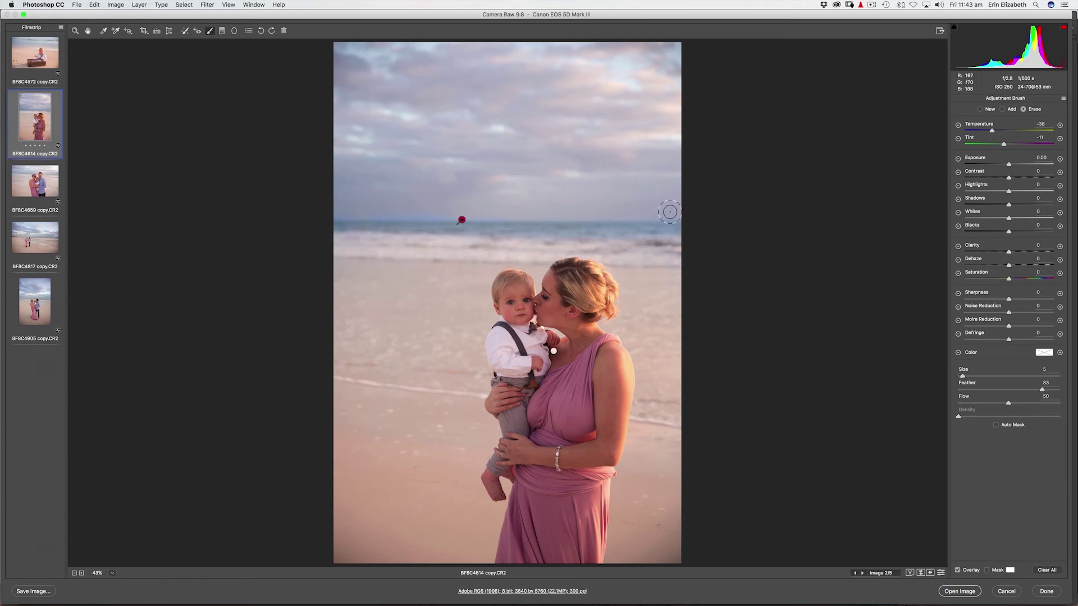
drag(673, 207, 365, 208)
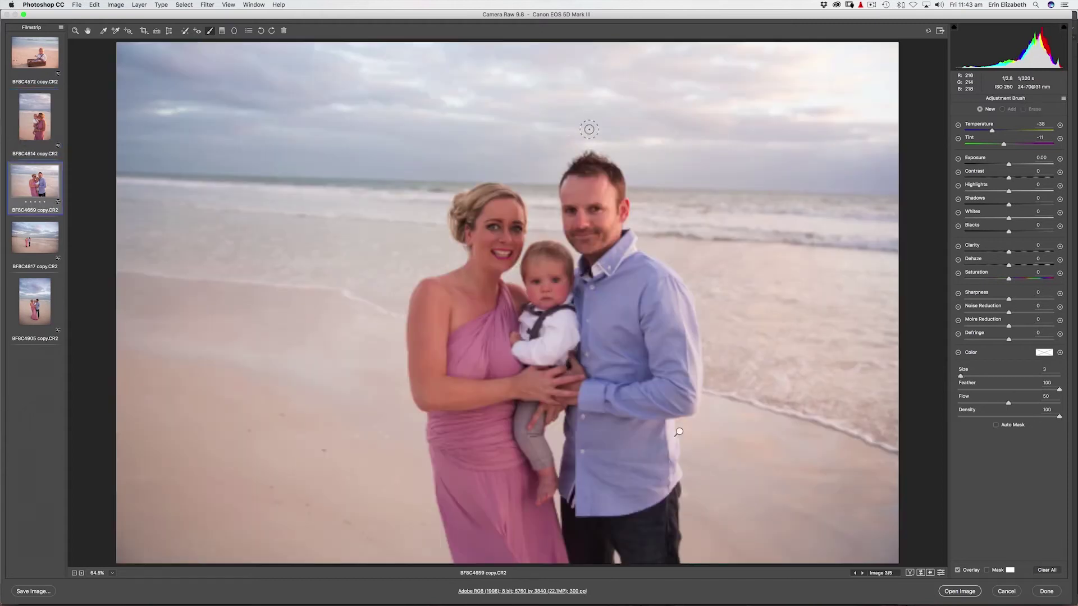
Step: Paint the Temperature -38, Tint -11 cooling adjustment over the ocean on both sides of the couple in the third photo with a size 2 brush
drag(637, 194, 645, 197)
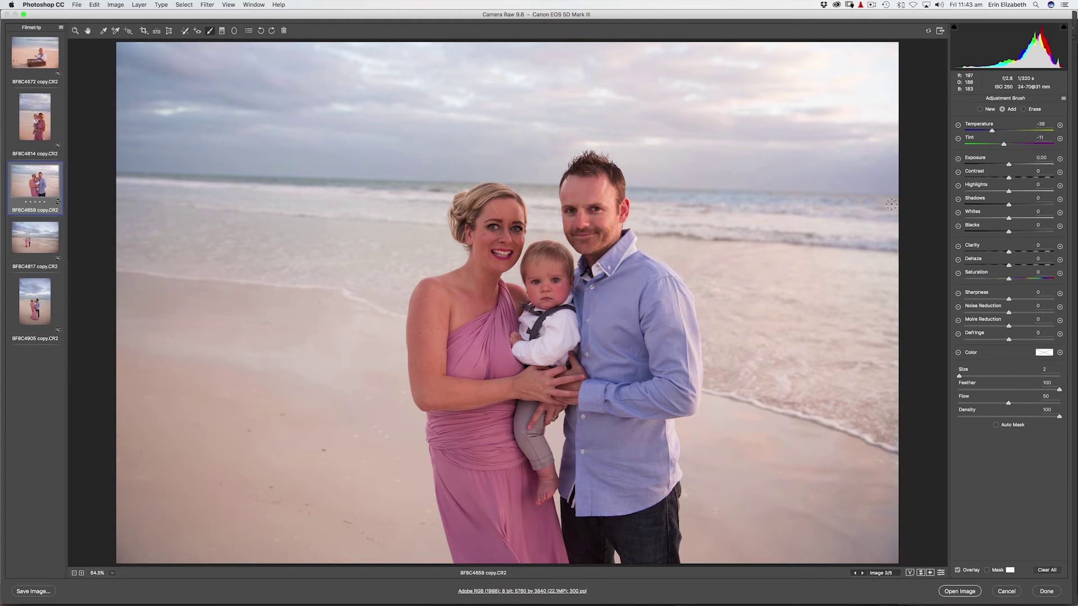
click(642, 188)
drag(728, 194, 759, 198)
drag(761, 201, 777, 186)
drag(647, 214, 685, 218)
drag(900, 230, 910, 231)
drag(765, 218, 721, 218)
drag(654, 214, 710, 295)
drag(639, 211, 841, 353)
drag(549, 191, 549, 191)
mouse_move(525, 189)
mouse_down()
mouse_move(425, 179)
mouse_move(455, 190)
mouse_move(441, 186)
mouse_up()
mouse_move(325, 181)
mouse_down()
mouse_move(302, 179)
mouse_move(273, 147)
mouse_move(259, 179)
mouse_move(239, 167)
mouse_up()
Step: Erase the third photo's cooling adjustment from the sky above the horizon and from the area beside the woman's head
click(1023, 109)
mouse_move(241, 152)
mouse_down()
mouse_move(337, 157)
mouse_move(209, 159)
mouse_up()
key(bracketleft)
drag(364, 207, 433, 220)
key(bracketleft)
key(bracketleft)
key(bracketright)
key(super+equal)
key(super+equal)
key(super+equal)
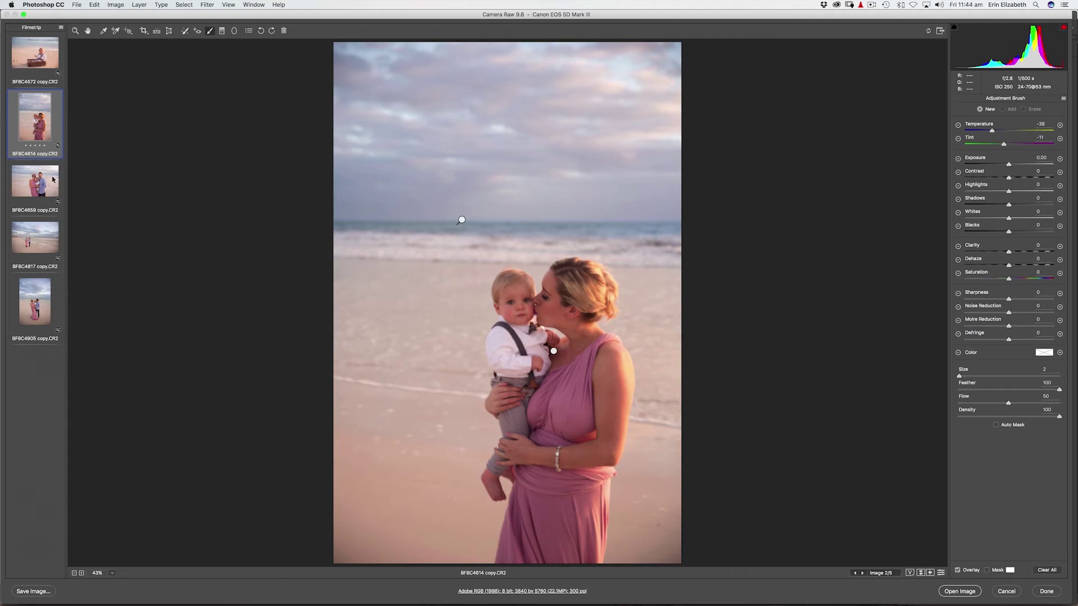
Step: Compare the edited photos in the filmstrip and return to the third photo
click(35, 238)
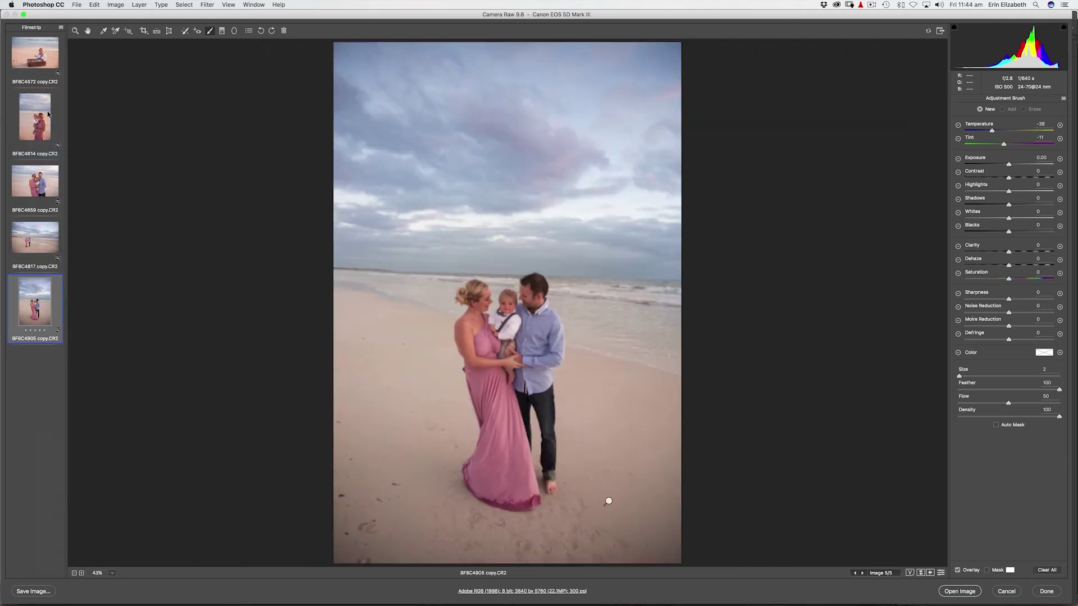
click(50, 185)
key(Up)
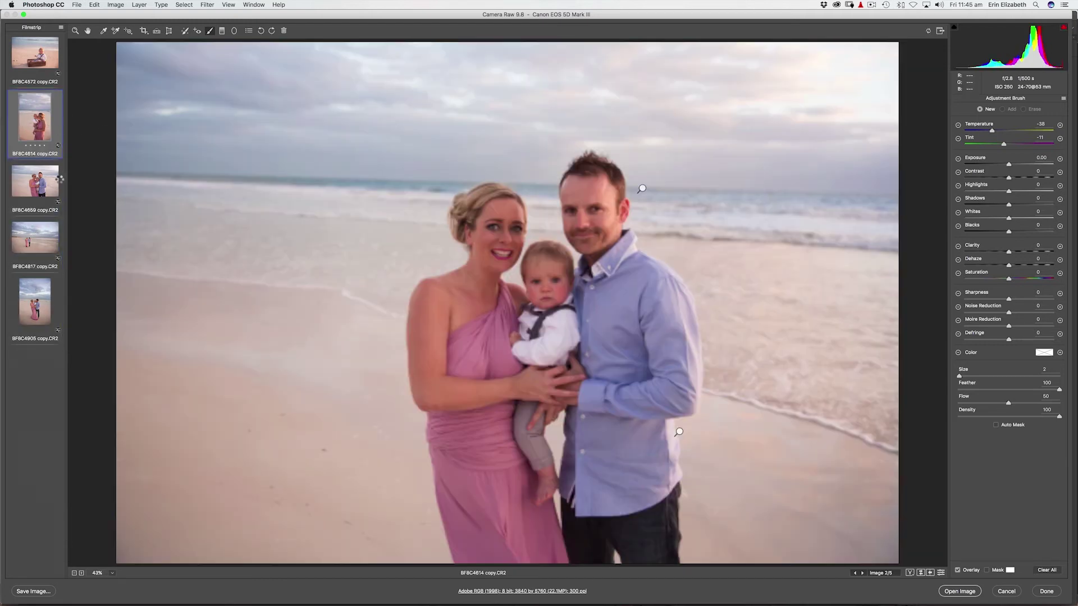
click(58, 179)
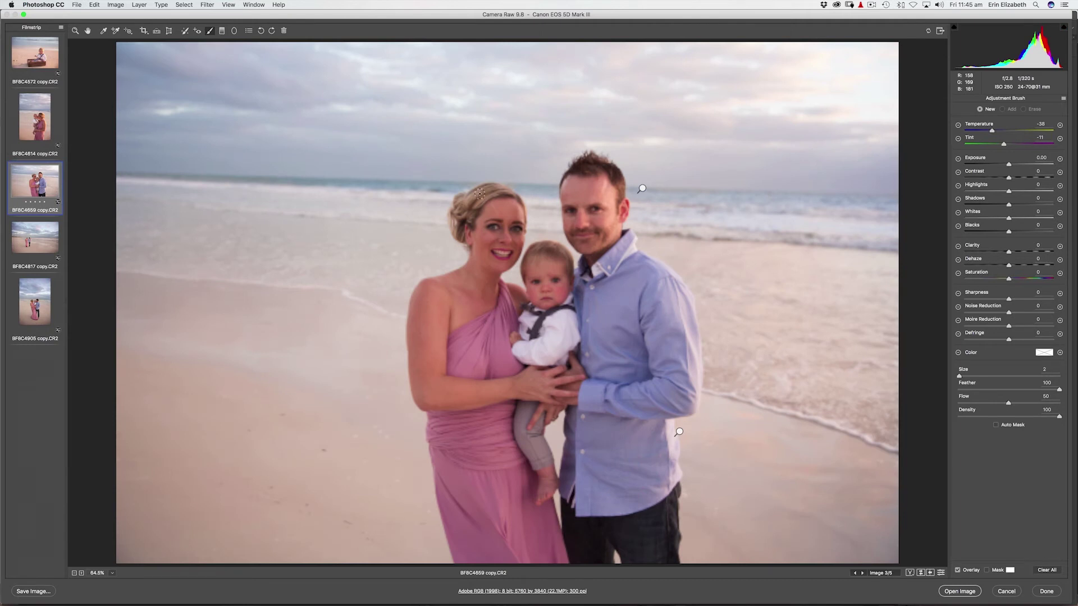
drag(485, 187, 473, 199)
click(1024, 109)
mouse_move(470, 193)
mouse_down()
mouse_move(459, 201)
mouse_move(478, 202)
mouse_up()
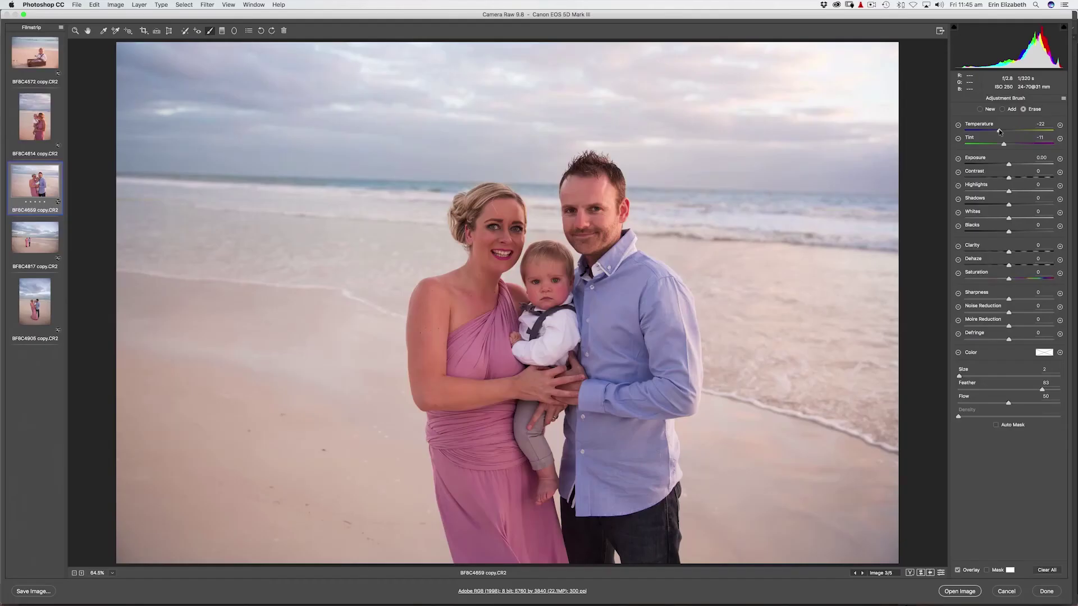
drag(1008, 145, 1007, 134)
click(488, 191)
key(Delete)
Step: Erase the ocean adjustment from the woman's hair and face, and set its Temperature to -30 and Tint to -10
click(641, 189)
click(1024, 110)
mouse_move(499, 192)
mouse_down()
mouse_move(518, 205)
mouse_move(514, 219)
mouse_up()
drag(993, 132, 1005, 144)
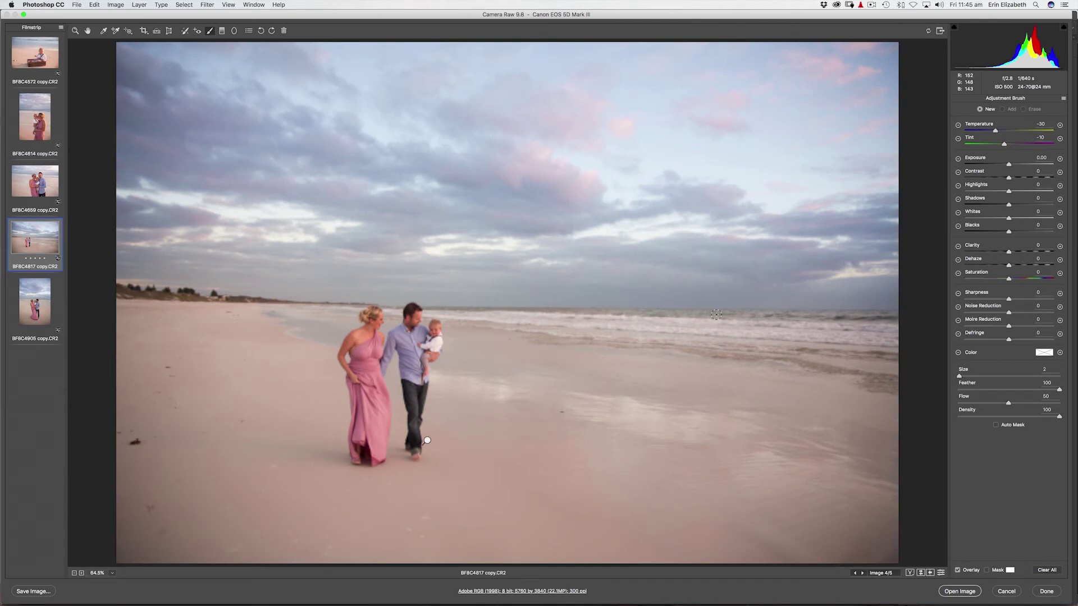
Step: Paint the cooling adjustment along the ocean in the fourth photo, and erase its spill from the sky with a size 3 brush
drag(717, 316, 727, 316)
click(1023, 109)
key(bracketright)
mouse_move(749, 299)
mouse_down()
mouse_move(761, 296)
mouse_move(753, 291)
mouse_up()
drag(549, 275, 497, 291)
Step: Paint the Temperature -30, Tint -10 cooling adjustment along the ocean horizon on both sides of the couple in the fifth photo
click(39, 280)
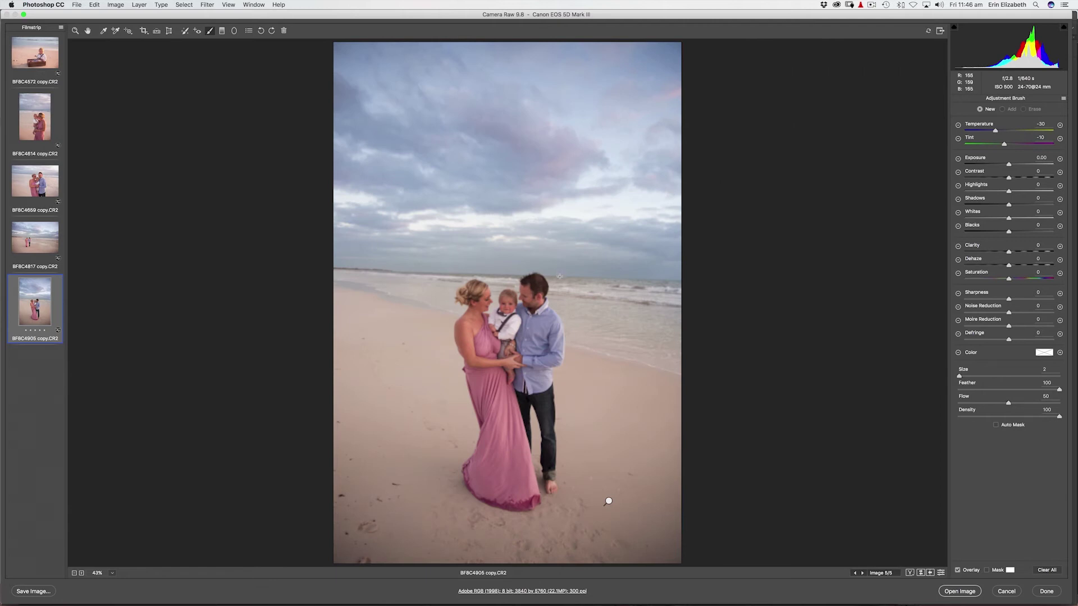
key(bracketright)
drag(559, 280, 571, 280)
drag(576, 282, 573, 280)
drag(553, 276, 515, 271)
drag(449, 271, 449, 272)
Step: Erase the fifth photo's cooling adjustment where it overlaps the man's and woman's heads
click(1024, 109)
drag(561, 277, 554, 297)
drag(468, 280, 530, 295)
click(45, 115)
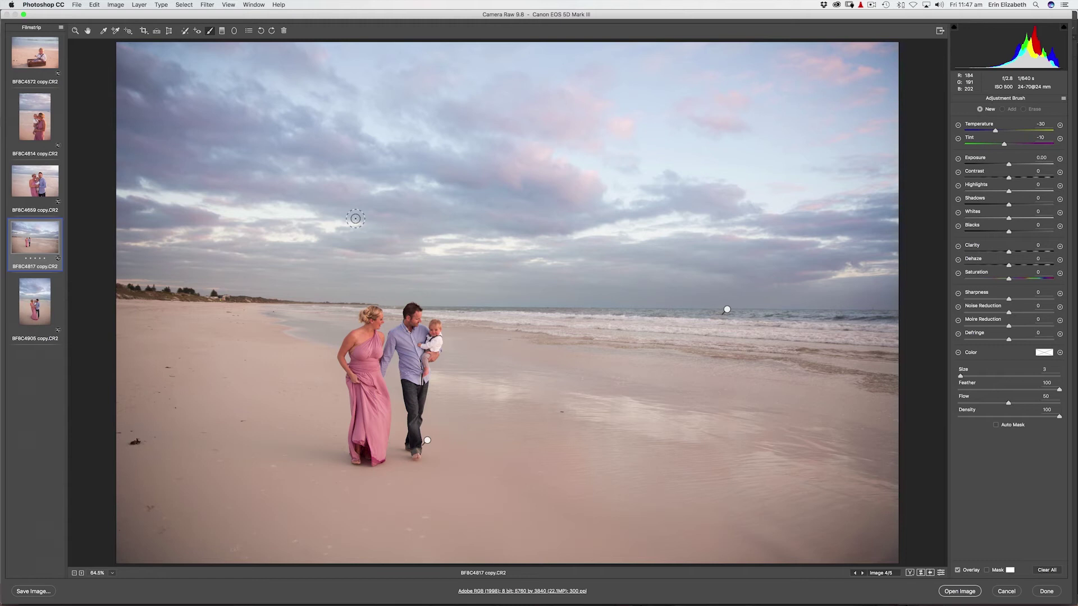
Step: Paint a new cooling adjustment over the second photo's sky with a size 30 brush, setting Temperature to -36 and Tint to -22
click(45, 108)
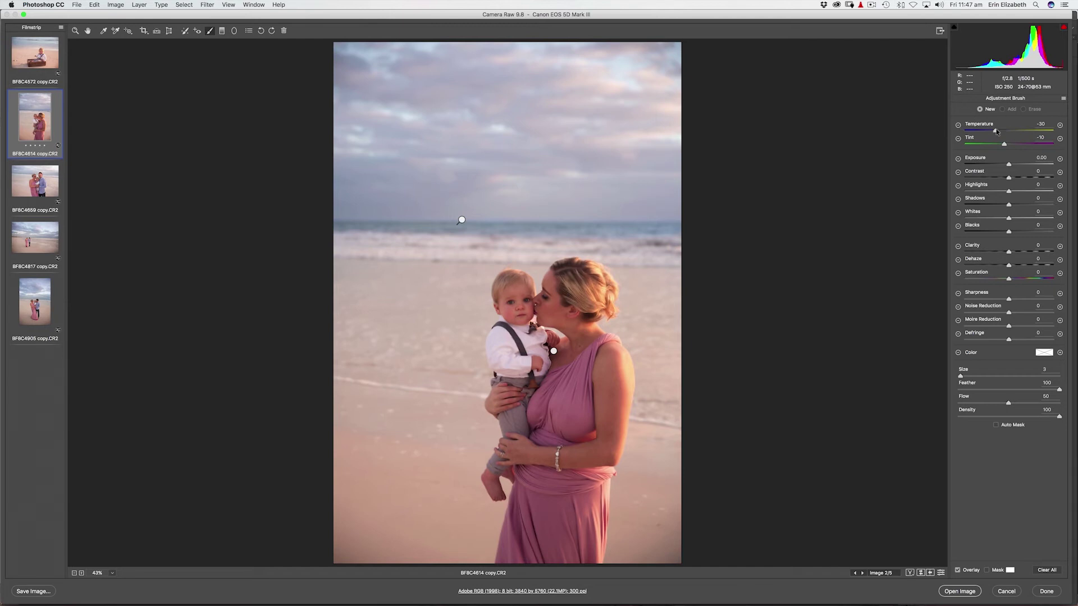
mouse_move(994, 132)
mouse_down()
mouse_move(999, 144)
mouse_move(989, 132)
mouse_up()
key(bracketright)
key(bracketright)
key(bracketright)
key(bracketright)
key(bracketright)
key(bracketright)
key(bracketright)
key(bracketright)
key(bracketright)
key(bracketright)
key(bracketright)
key(bracketright)
key(bracketright)
key(bracketright)
key(bracketright)
key(bracketright)
key(bracketright)
key(bracketright)
key(bracketright)
key(bracketright)
key(bracketright)
key(bracketright)
key(bracketright)
key(bracketright)
drag(674, 110, 665, 106)
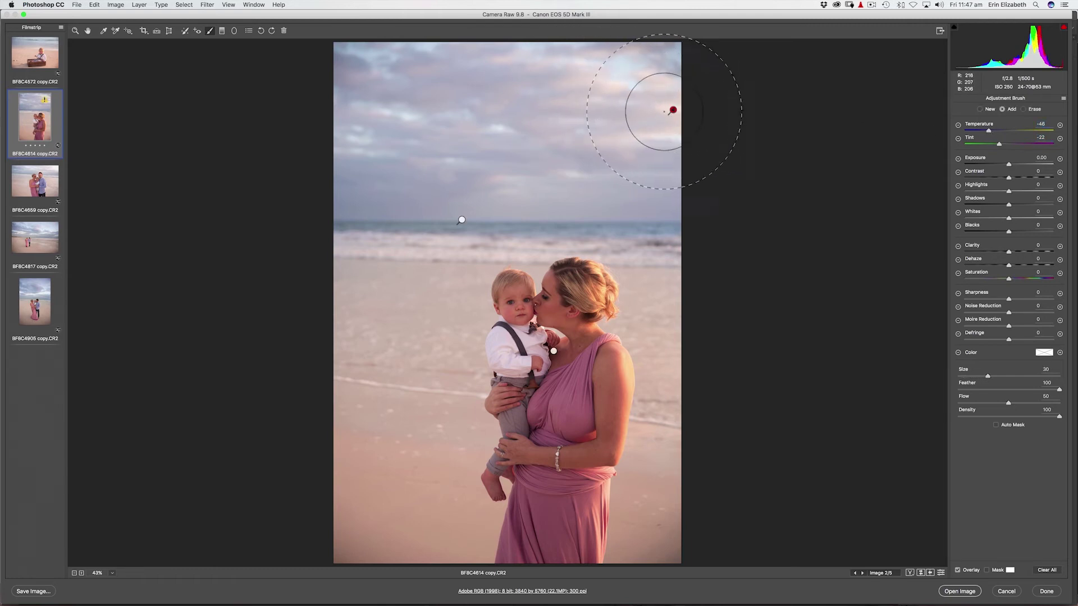
mouse_move(493, 99)
mouse_down()
mouse_move(580, 92)
mouse_move(422, 85)
mouse_move(458, 94)
mouse_move(372, 106)
mouse_move(662, 109)
mouse_move(553, 106)
mouse_move(590, 120)
mouse_move(493, 54)
mouse_move(361, 63)
mouse_move(708, 95)
mouse_up()
mouse_move(1000, 145)
mouse_down()
mouse_move(993, 131)
mouse_move(1002, 145)
mouse_up()
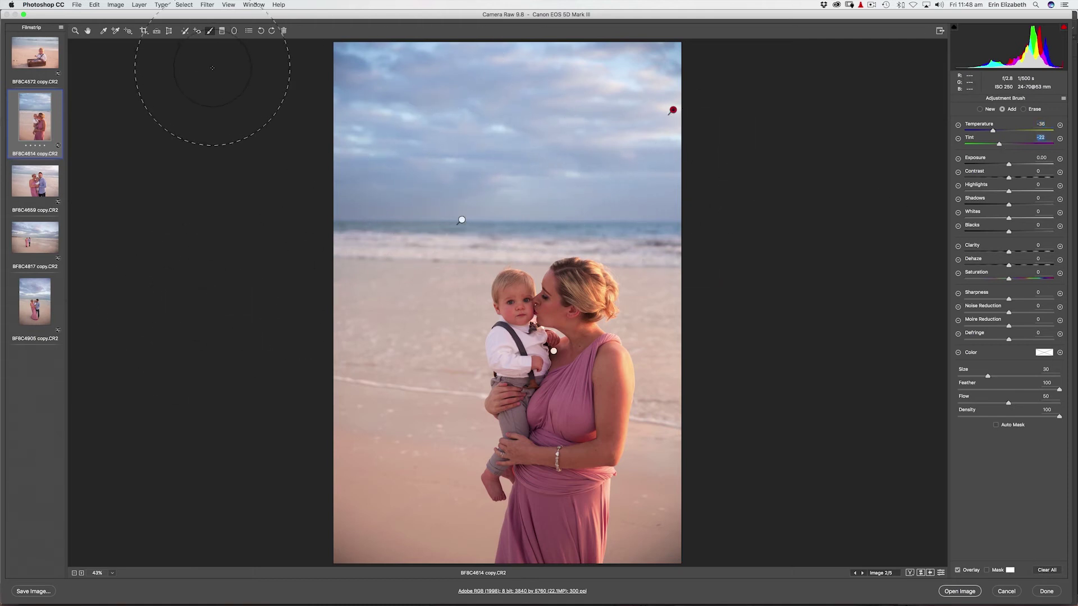
Step: Paint a Temperature -36, Tint -30 cooling adjustment over the third photo's sky with a size 22 brush, and erase it from the man's hair
click(46, 170)
key(bracketleft)
key(bracketleft)
key(bracketleft)
mouse_move(541, 84)
mouse_down()
mouse_move(369, 60)
mouse_move(200, 65)
mouse_up()
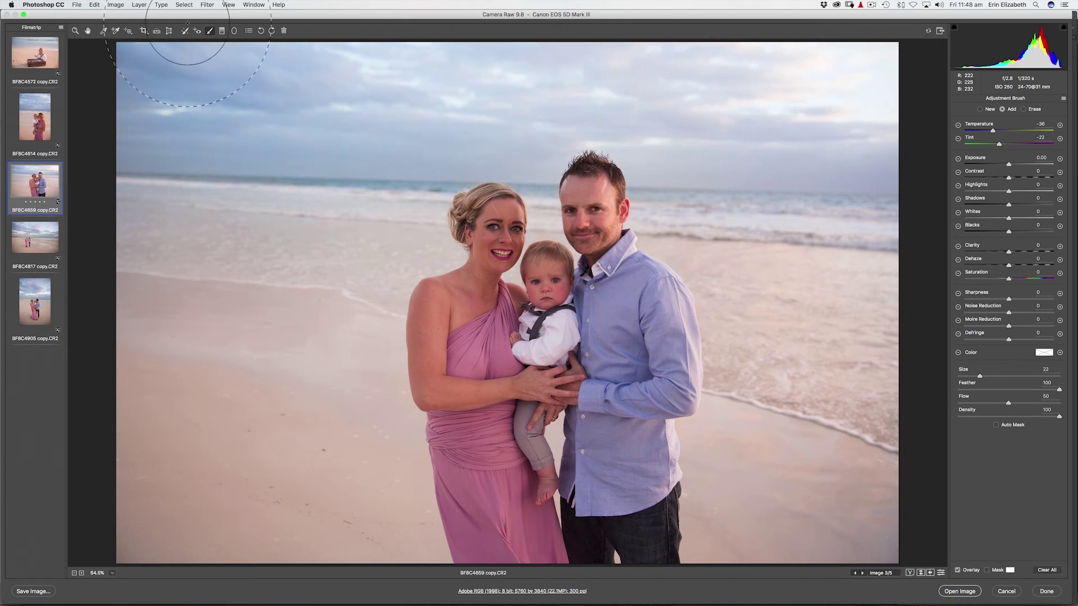
mouse_move(829, 91)
mouse_down()
mouse_move(651, 80)
mouse_move(696, 68)
mouse_up()
drag(995, 148, 994, 147)
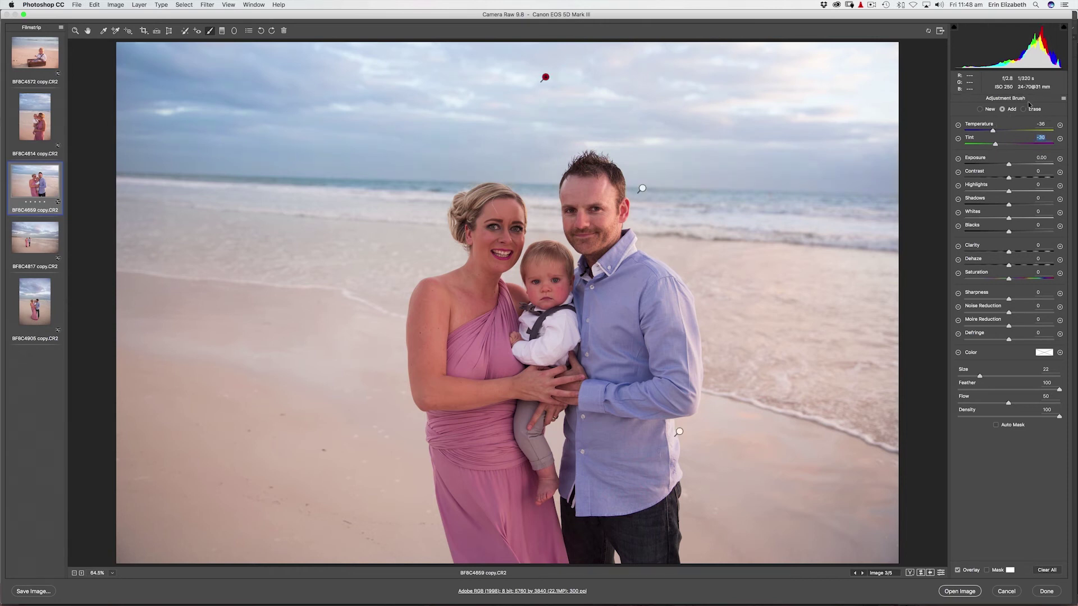
drag(591, 169, 575, 181)
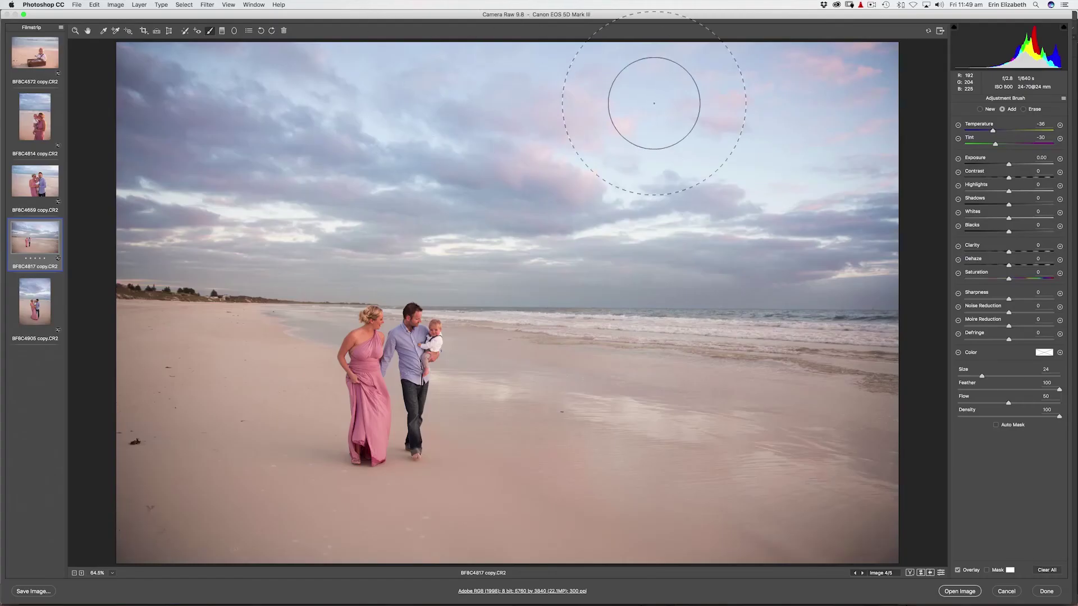
Step: Paint the Temperature -36, Tint -30 adjustment across the fourth photo's sky with a size 24 brush, and erase it from the couple
drag(654, 103, 503, 120)
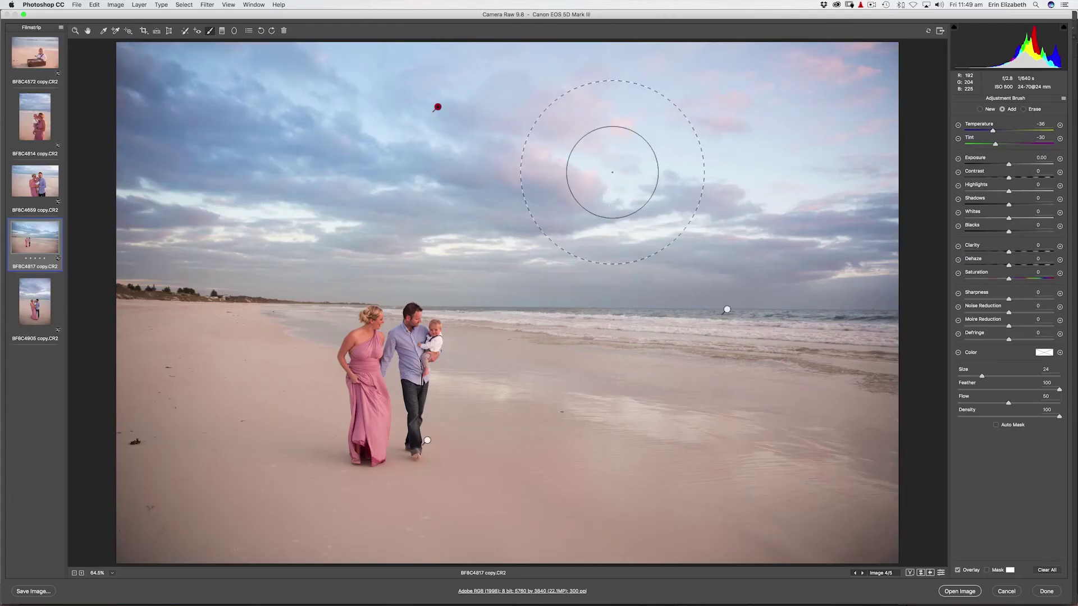
mouse_move(741, 164)
mouse_down()
mouse_move(646, 180)
mouse_move(590, 175)
mouse_move(835, 209)
mouse_move(747, 163)
mouse_move(600, 194)
mouse_move(305, 192)
mouse_move(168, 176)
mouse_move(294, 196)
mouse_move(713, 222)
mouse_move(539, 106)
mouse_move(336, 73)
mouse_move(386, 132)
mouse_move(330, 187)
mouse_move(233, 193)
mouse_move(128, 171)
mouse_move(248, 153)
mouse_up()
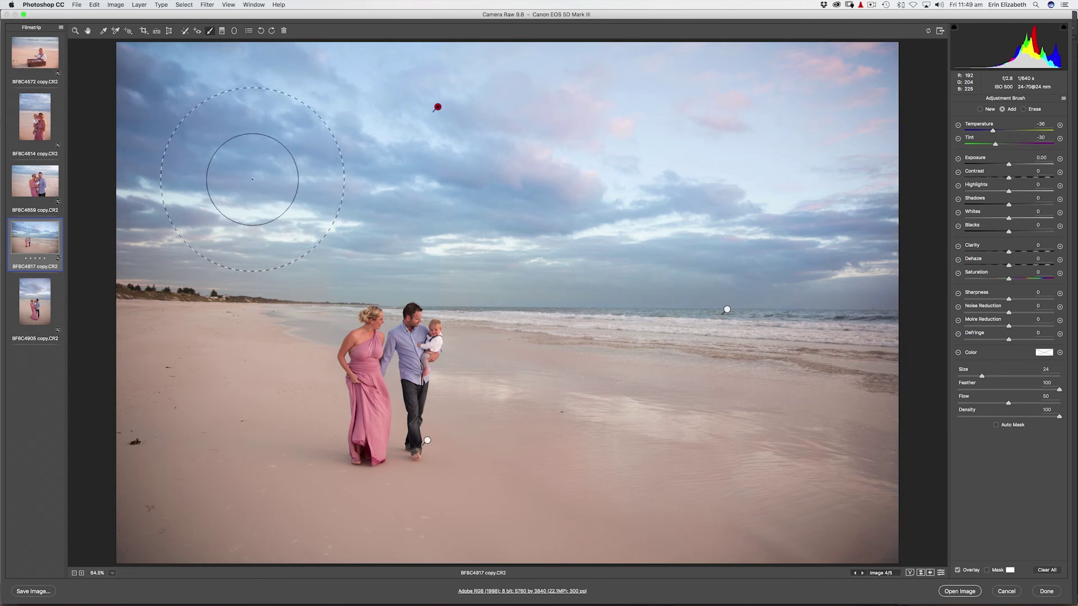
mouse_move(264, 200)
mouse_down()
mouse_move(149, 173)
mouse_move(182, 162)
mouse_up()
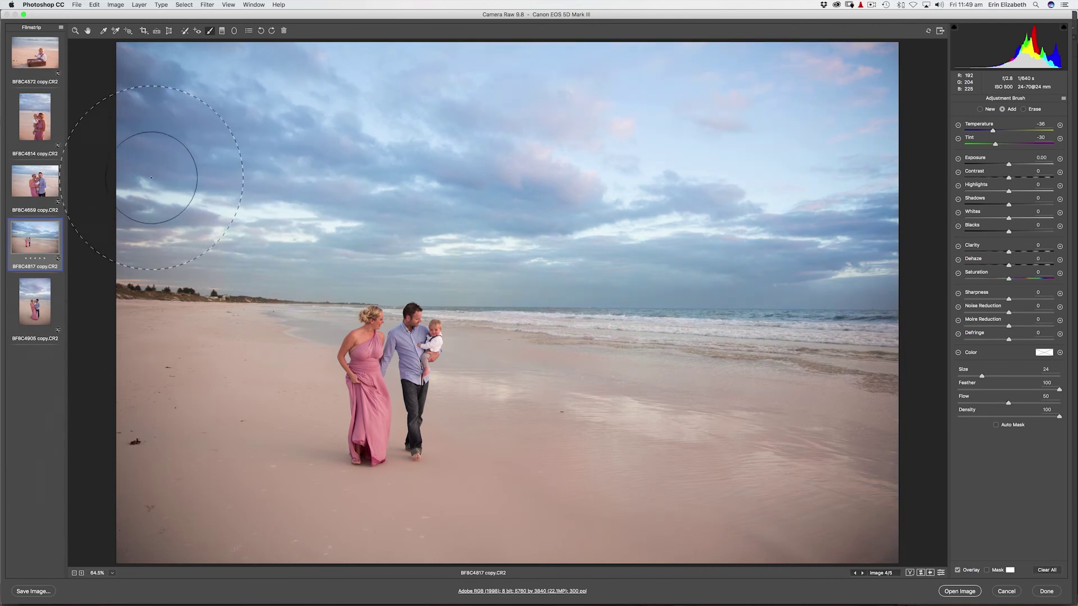
mouse_move(838, 164)
mouse_down()
mouse_move(703, 82)
mouse_move(441, 26)
mouse_move(286, 67)
mouse_up()
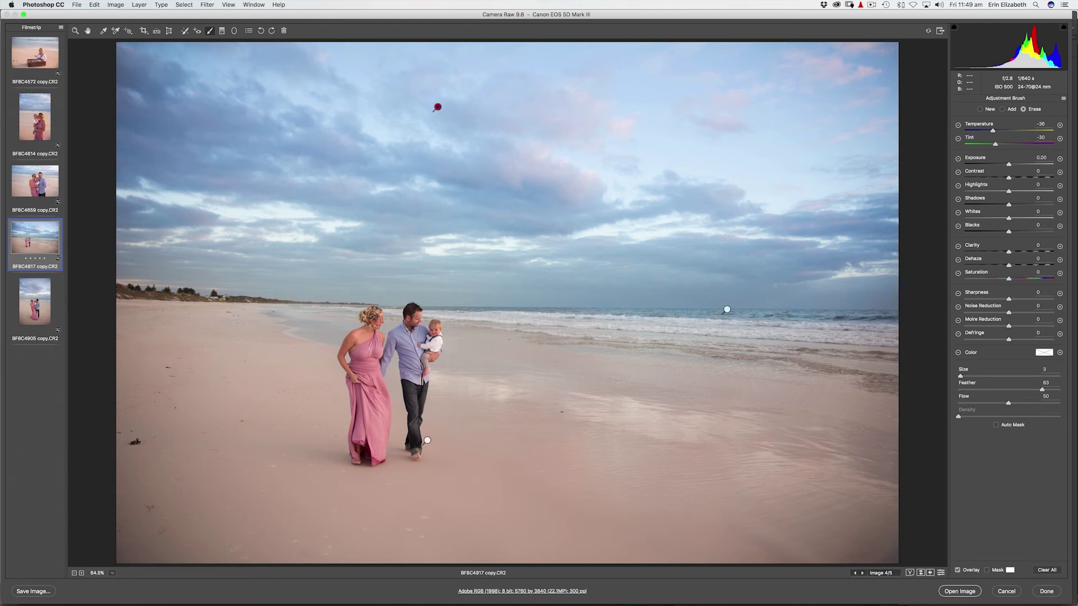
drag(367, 352, 393, 343)
Step: Paint the Temperature -36, Tint -30 adjustment over the fifth photo's sky with a size 24 brush, and switch the brush to Erase
click(34, 301)
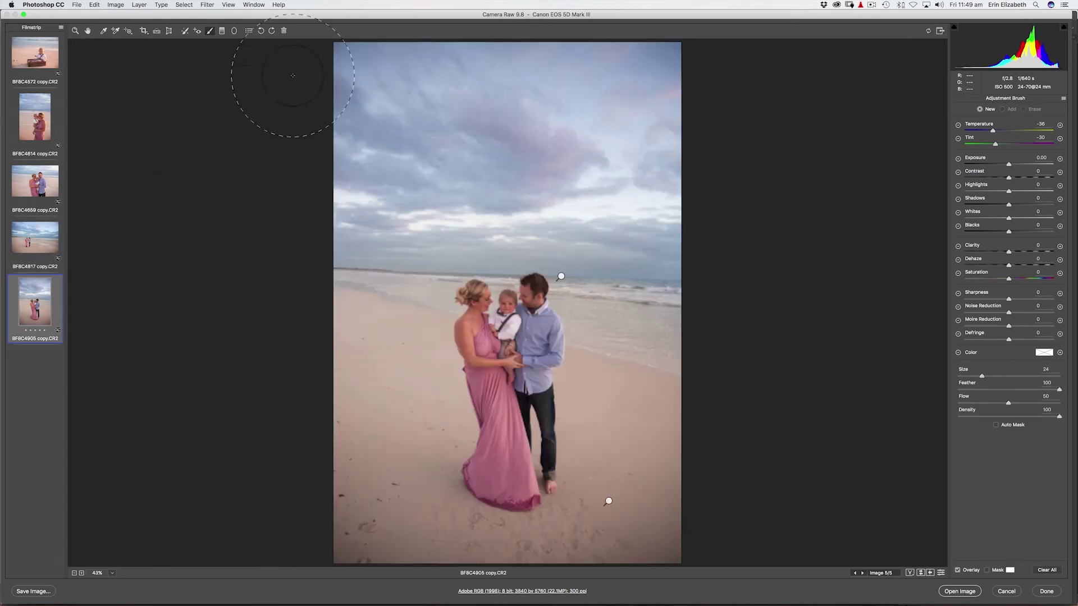
mouse_move(631, 111)
mouse_down()
mouse_move(630, 140)
mouse_move(534, 169)
mouse_move(541, 173)
mouse_move(389, 180)
mouse_move(657, 195)
mouse_move(484, 170)
mouse_move(447, 103)
mouse_move(507, 174)
mouse_move(653, 184)
mouse_move(524, 104)
mouse_move(356, 101)
mouse_move(517, 87)
mouse_up()
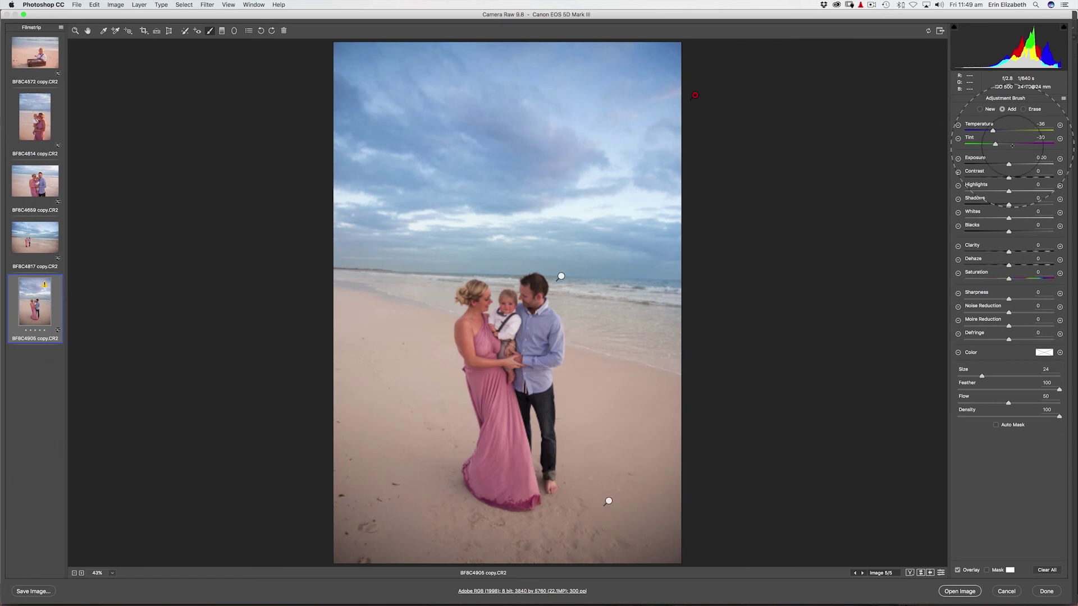
click(1023, 109)
Step: Paint a new pink-warming adjustment with Temperature +14 and Tint +20 onto the second photo's clouds, using a smaller brush
click(51, 95)
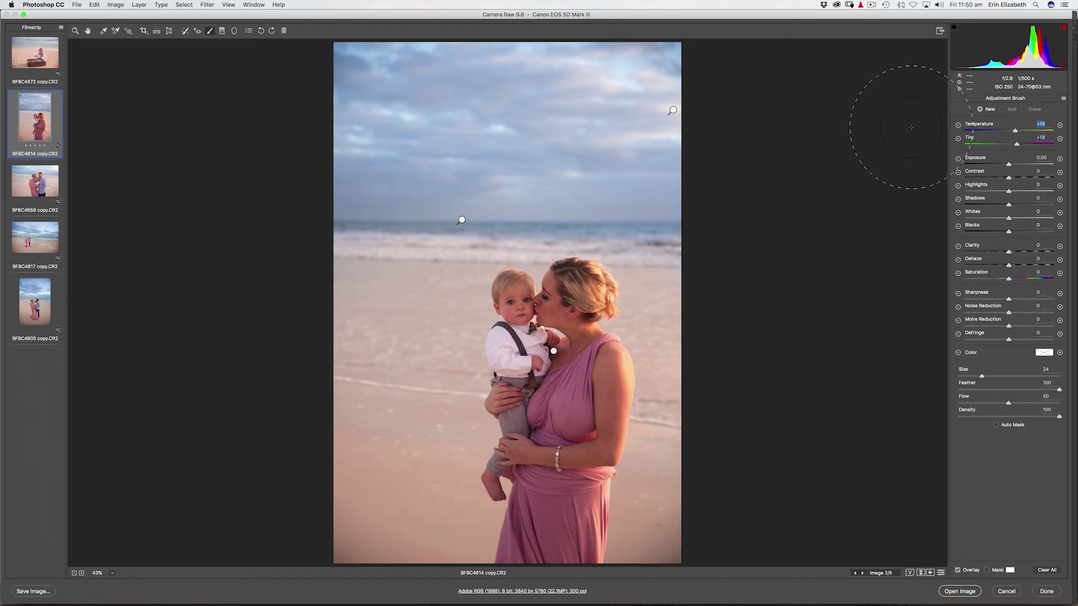
key(bracketleft)
key(bracketleft)
key(bracketleft)
key(bracketleft)
key(bracketleft)
mouse_move(585, 79)
mouse_down()
mouse_move(571, 82)
mouse_move(599, 80)
mouse_up()
drag(583, 138, 575, 102)
mouse_move(662, 75)
mouse_down()
mouse_move(674, 96)
mouse_move(660, 136)
mouse_up()
Step: Try a Temperature +30, Tint +31 adjustment above the second photo's horizon, erasing it from the upper clouds, and delete it
drag(353, 194, 347, 195)
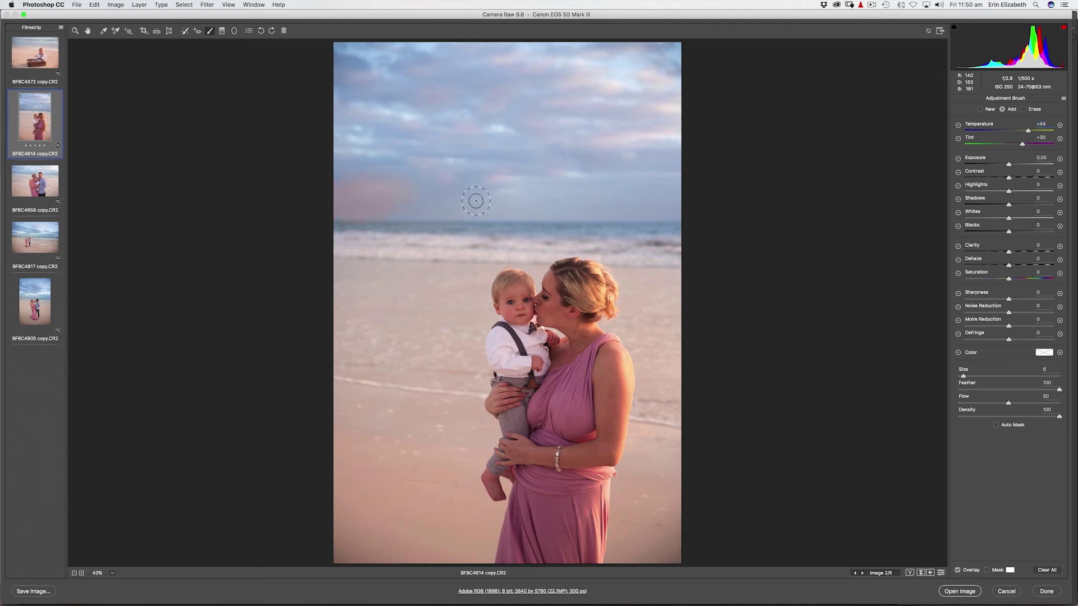
drag(501, 202, 551, 203)
drag(683, 199, 667, 176)
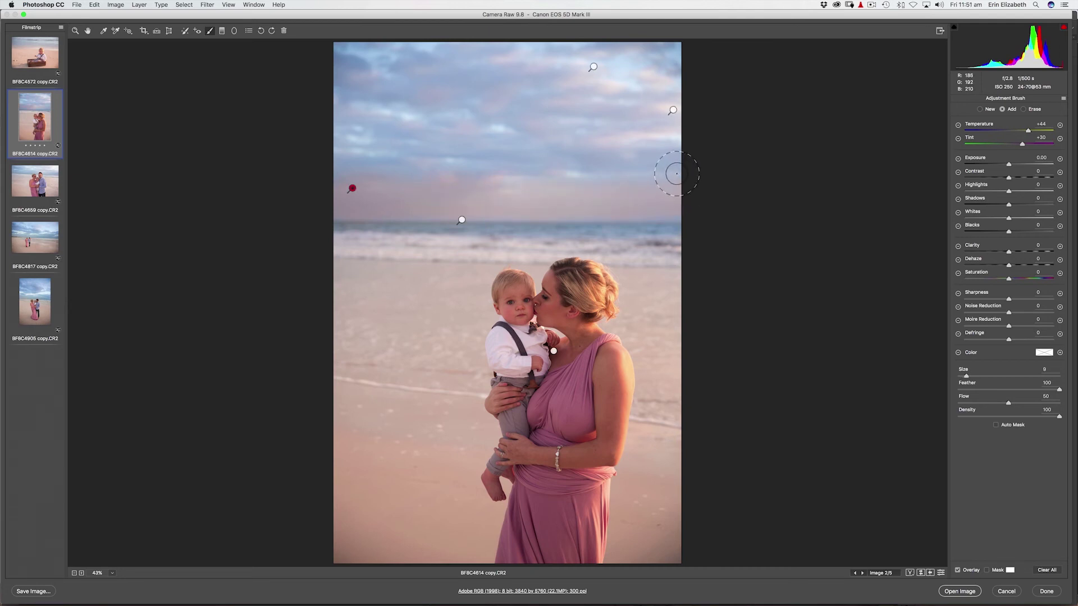
key(bracketright)
key(bracketright)
key(bracketright)
key(bracketright)
drag(475, 166, 314, 180)
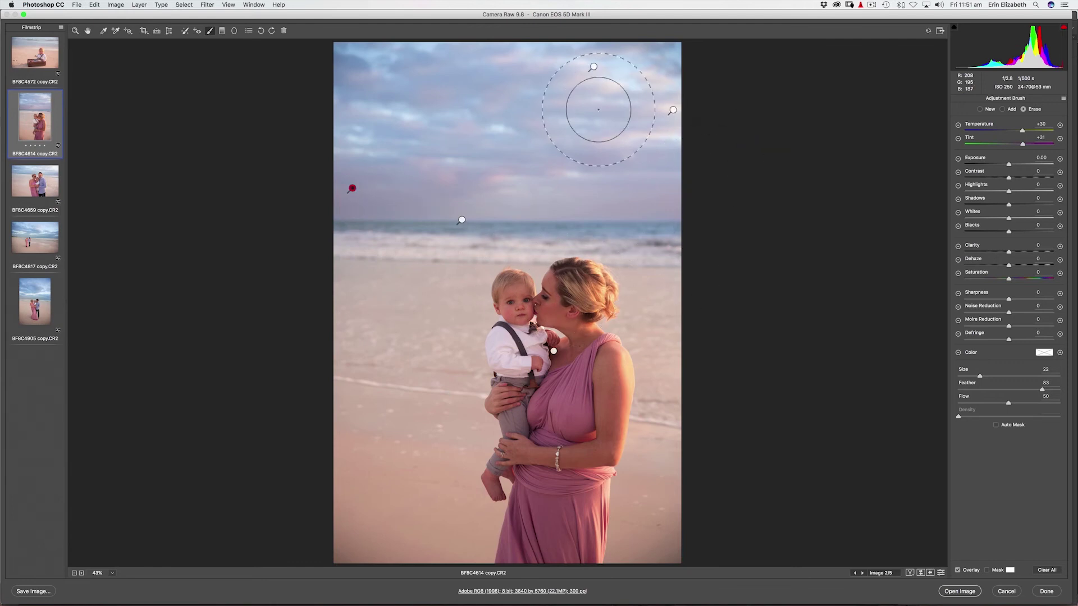
drag(389, 77, 378, 88)
mouse_move(534, 96)
mouse_down()
mouse_move(490, 105)
mouse_move(359, 101)
mouse_move(356, 120)
mouse_move(365, 73)
mouse_up()
key(Delete)
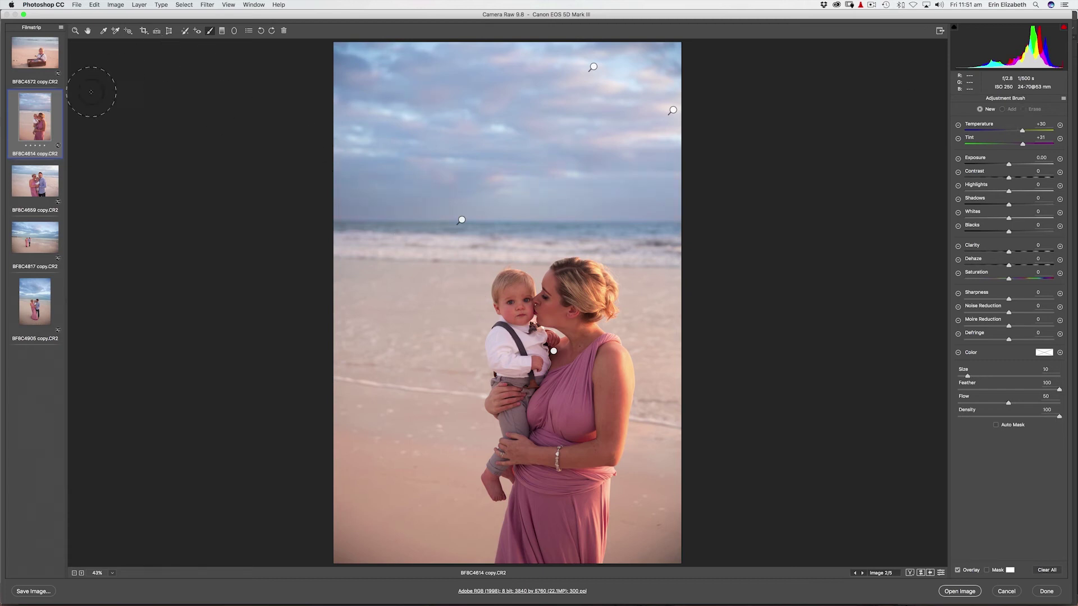
Step: Reuse the second photo's cloud adjustment on the third photo's clouds, painting it with Temperature +14 and Tint +44
click(53, 178)
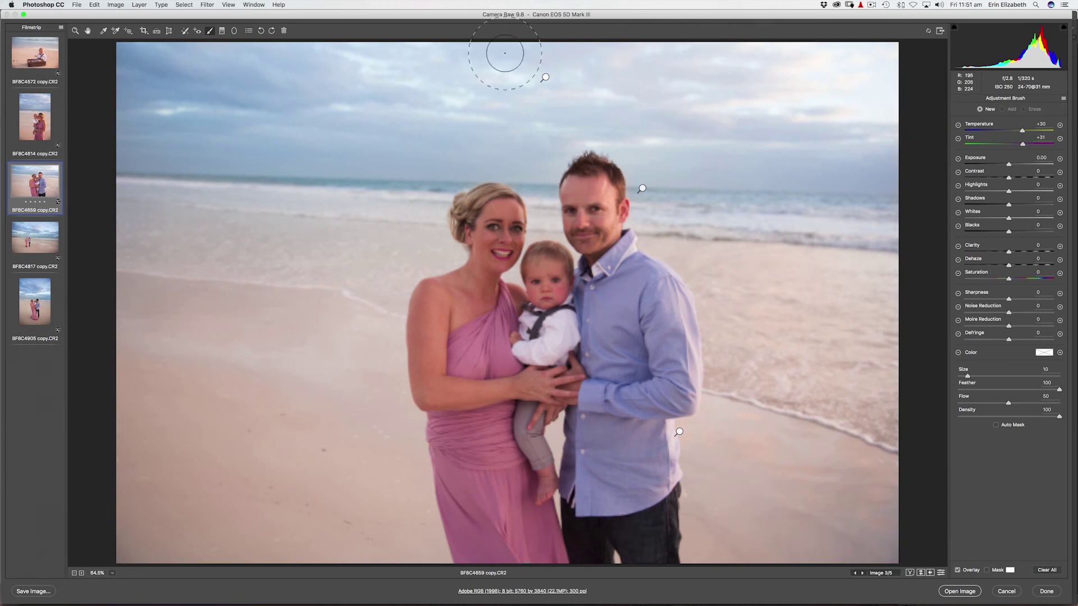
click(52, 112)
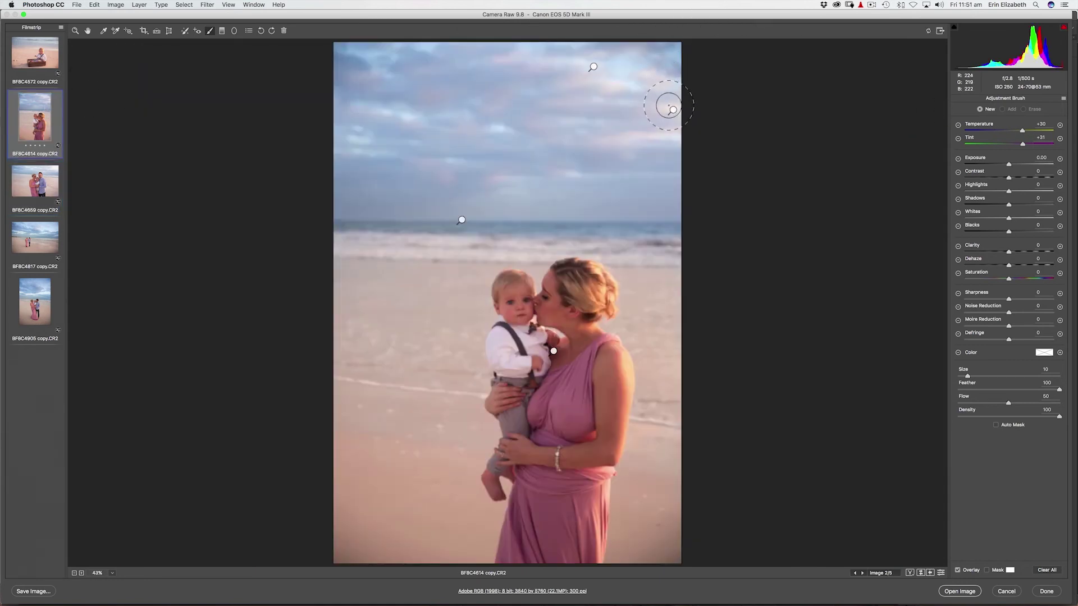
click(593, 68)
click(44, 180)
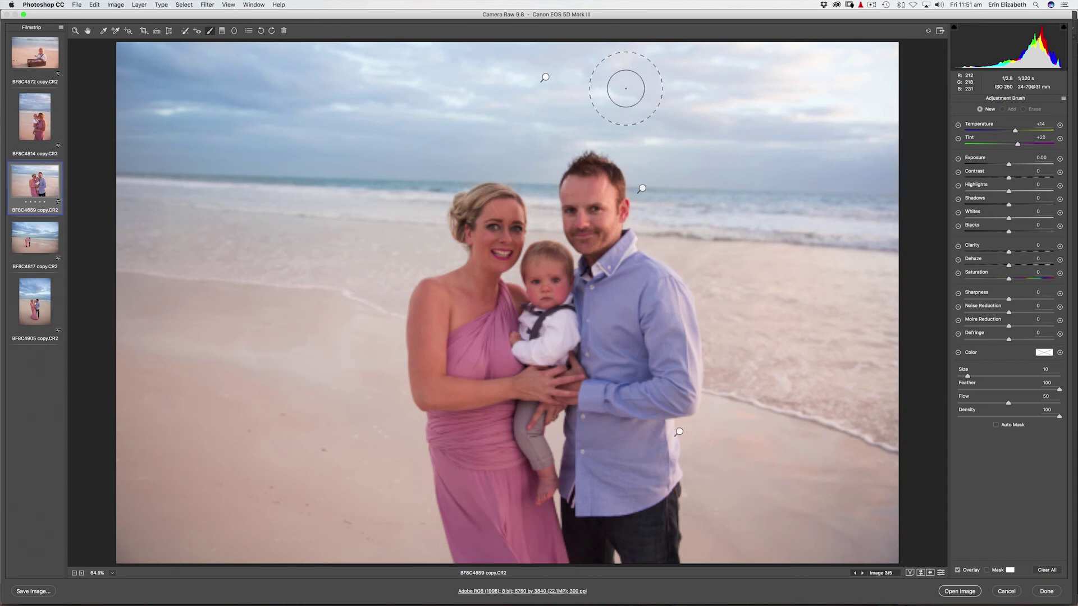
key(bracketright)
key(bracketright)
key(bracketright)
key(bracketright)
mouse_move(758, 67)
mouse_down()
mouse_move(859, 86)
mouse_move(840, 69)
mouse_move(646, 59)
mouse_move(695, 79)
mouse_move(880, 83)
mouse_move(701, 75)
mouse_move(879, 49)
mouse_up()
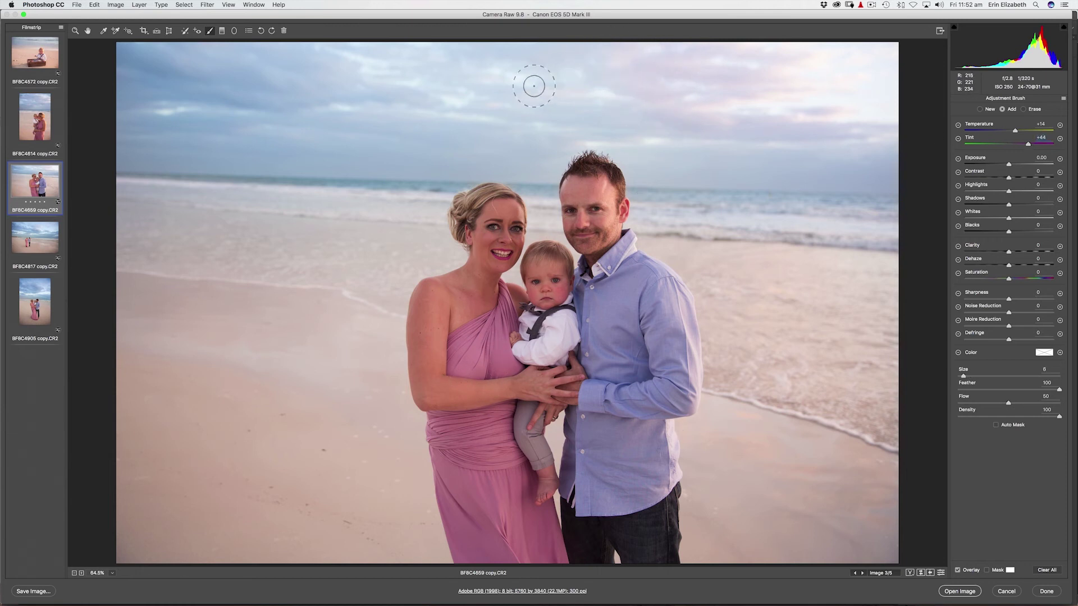
key(bracketleft)
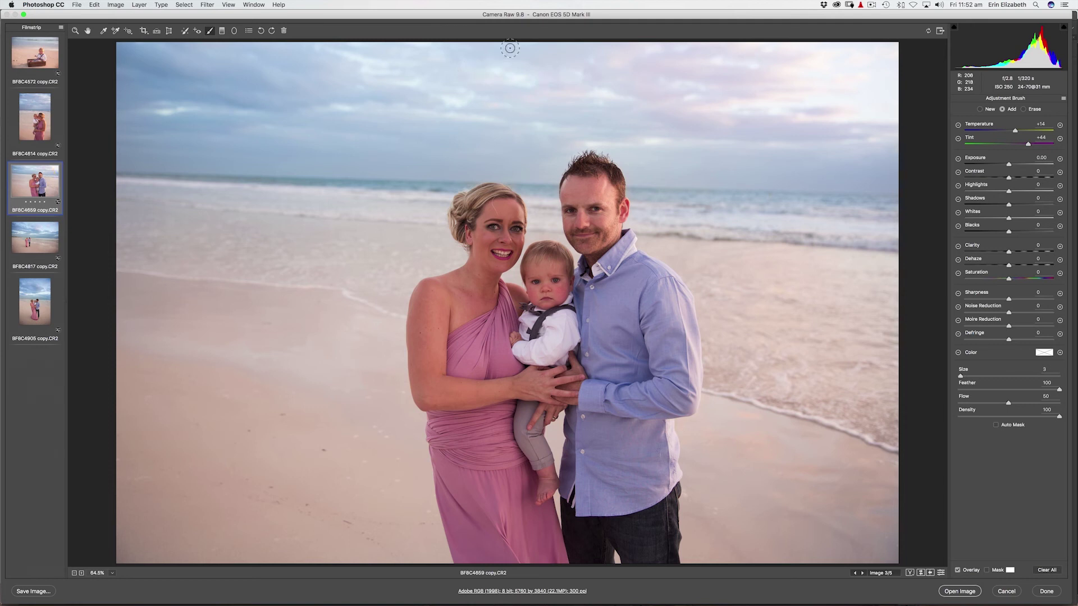
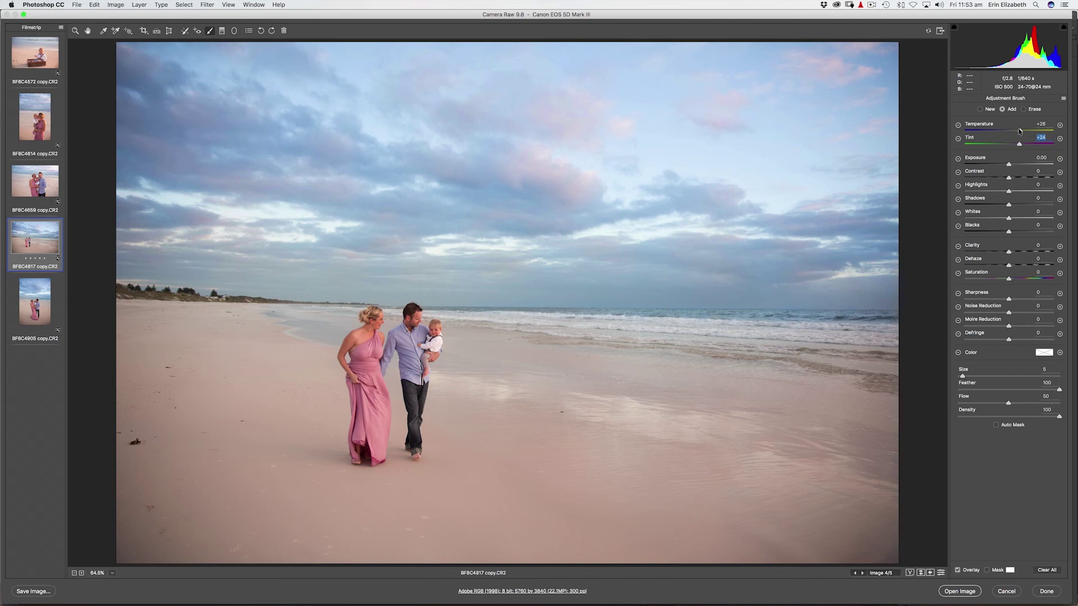
Step: Fine-tune the fourth photo's cloud Tint, and paint a new Temperature +24, Tint +35, Exposure +0.10 adjustment along the low sky above the horizon
click(1021, 145)
click(980, 109)
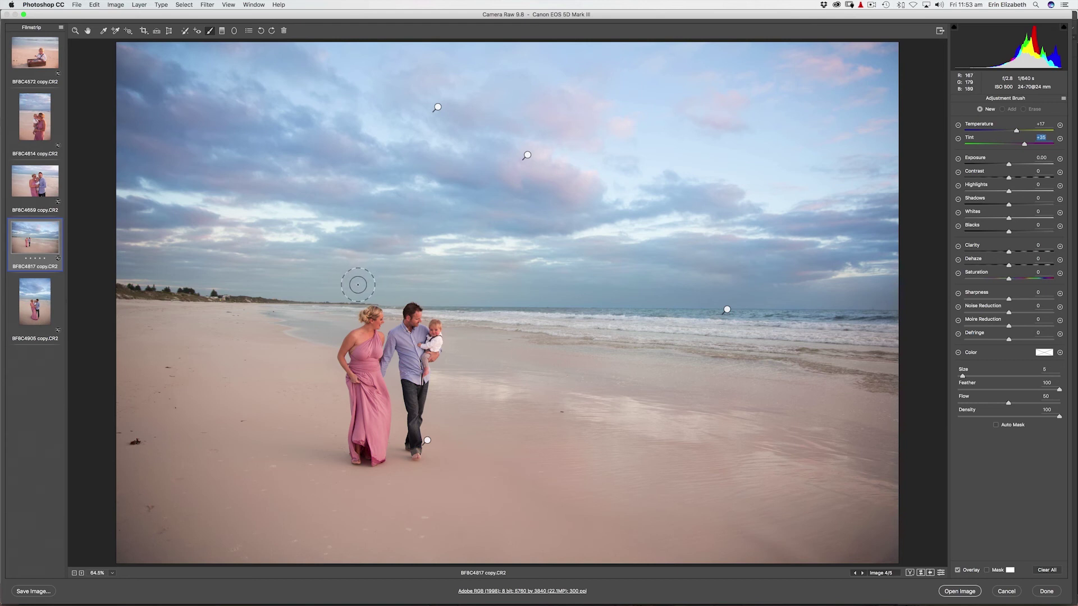
drag(354, 284, 128, 267)
drag(363, 284, 915, 299)
drag(659, 287, 714, 255)
mouse_move(378, 242)
mouse_down()
mouse_move(277, 256)
mouse_move(269, 234)
mouse_up()
Step: Erase the fourth photo's horizon warming adjustment where it spills below the horizon onto the ocean and beach
click(1023, 109)
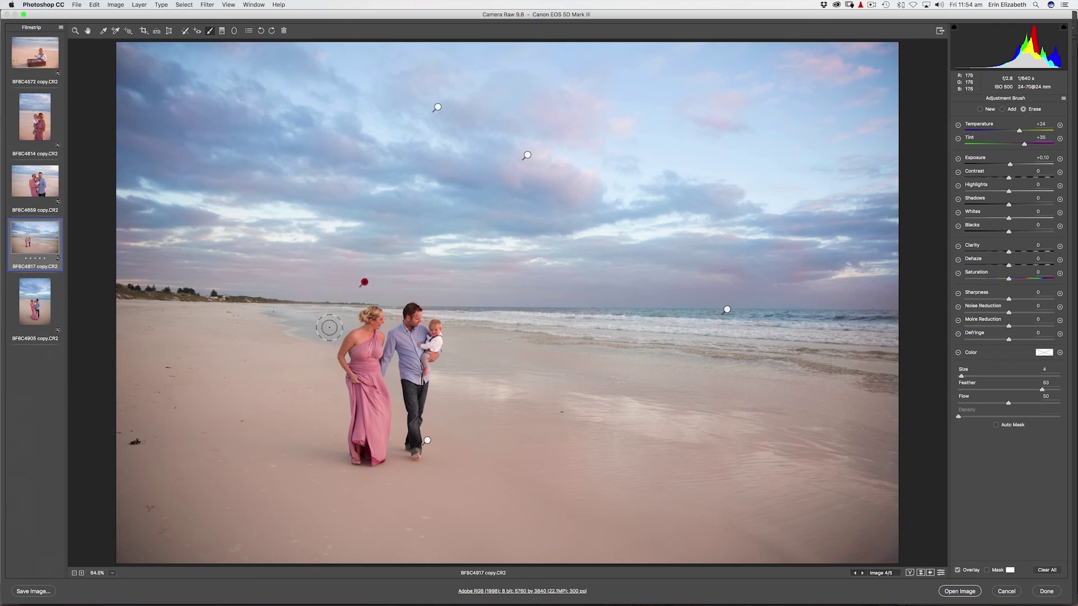
key(bracketright)
key(bracketright)
mouse_move(301, 328)
mouse_down()
mouse_move(414, 319)
mouse_move(899, 337)
mouse_up()
Step: Erase the horizon warming adjustment from the fourth photo's higher clouds with a much larger brush
key(bracketright)
key(bracketright)
key(bracketright)
key(bracketright)
key(bracketright)
key(bracketright)
key(bracketright)
key(bracketright)
key(bracketright)
key(bracketright)
key(bracketright)
key(bracketright)
key(bracketright)
mouse_move(315, 181)
mouse_down()
mouse_move(162, 189)
mouse_move(166, 179)
mouse_move(270, 171)
mouse_move(467, 194)
mouse_move(664, 186)
mouse_move(871, 198)
mouse_move(766, 197)
mouse_move(775, 176)
mouse_up()
mouse_move(283, 163)
mouse_down()
mouse_move(270, 193)
mouse_move(320, 180)
mouse_move(292, 194)
mouse_up()
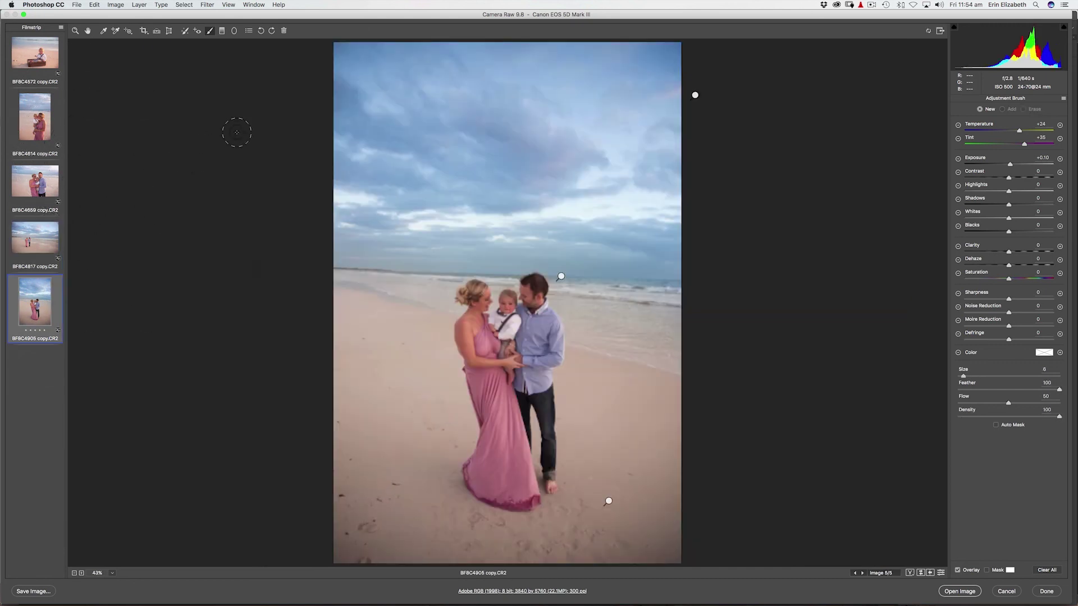
Step: Load the fourth photo's pink cloud adjustment settings and paint them onto the fifth photo's clouds
key(Up)
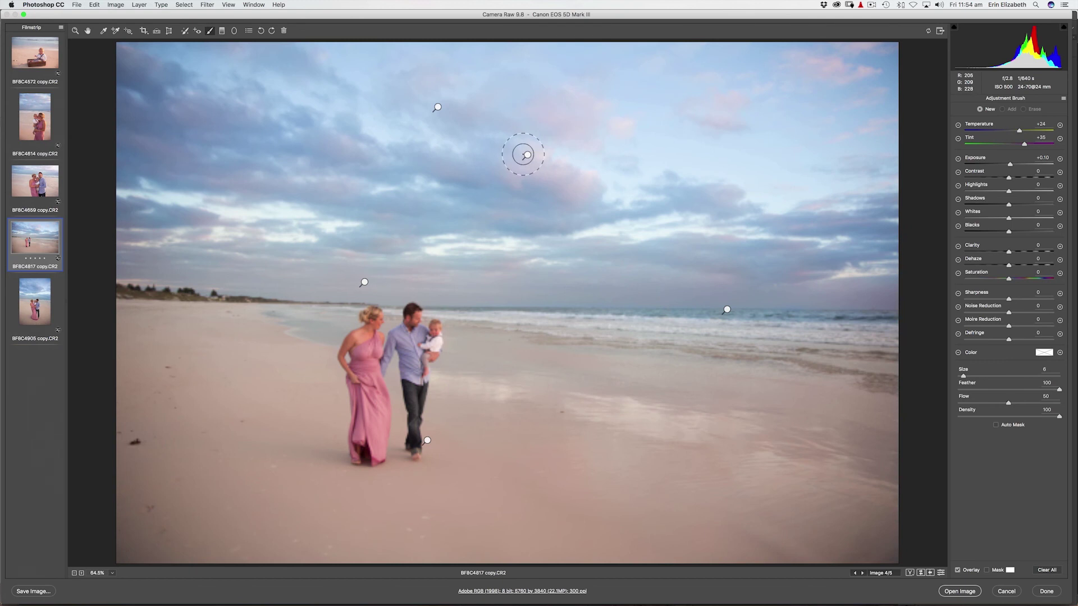
click(527, 156)
click(51, 296)
mouse_move(536, 185)
mouse_down()
mouse_move(541, 148)
mouse_move(516, 120)
mouse_move(448, 98)
mouse_move(453, 157)
mouse_up()
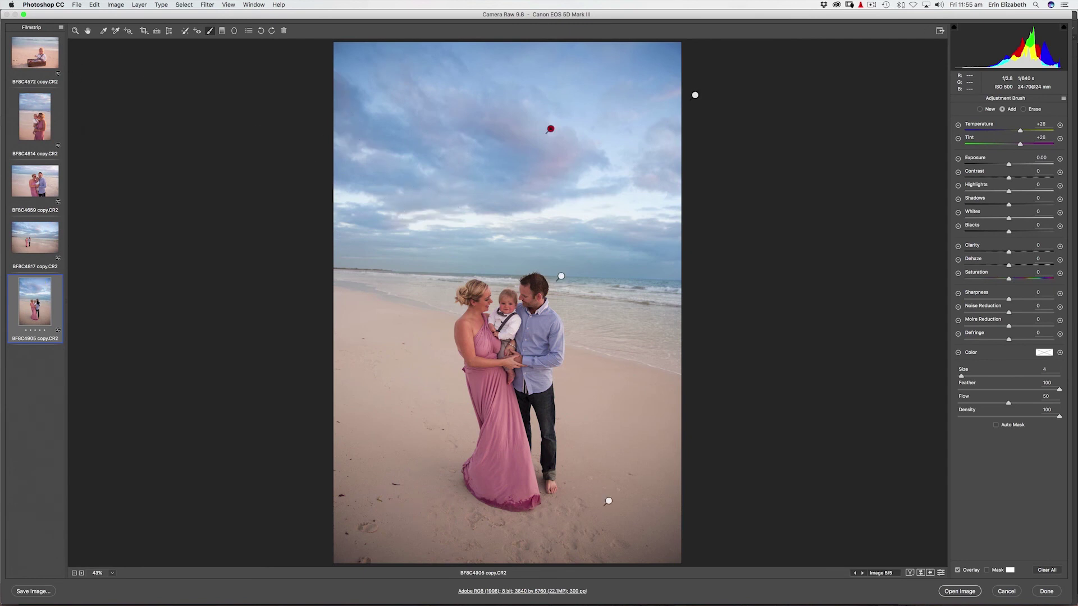
Step: Load the fourth photo's horizon adjustment (Temperature +24, Tint +35, Exposure +0.10) and paint it along the fifth photo's low sky
click(53, 221)
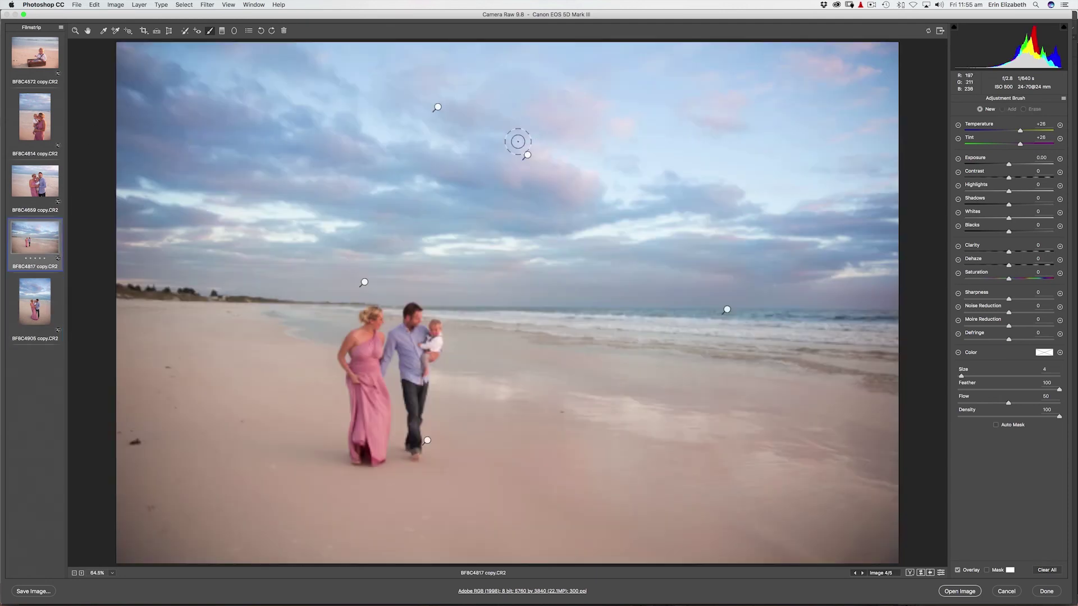
click(364, 282)
key(Down)
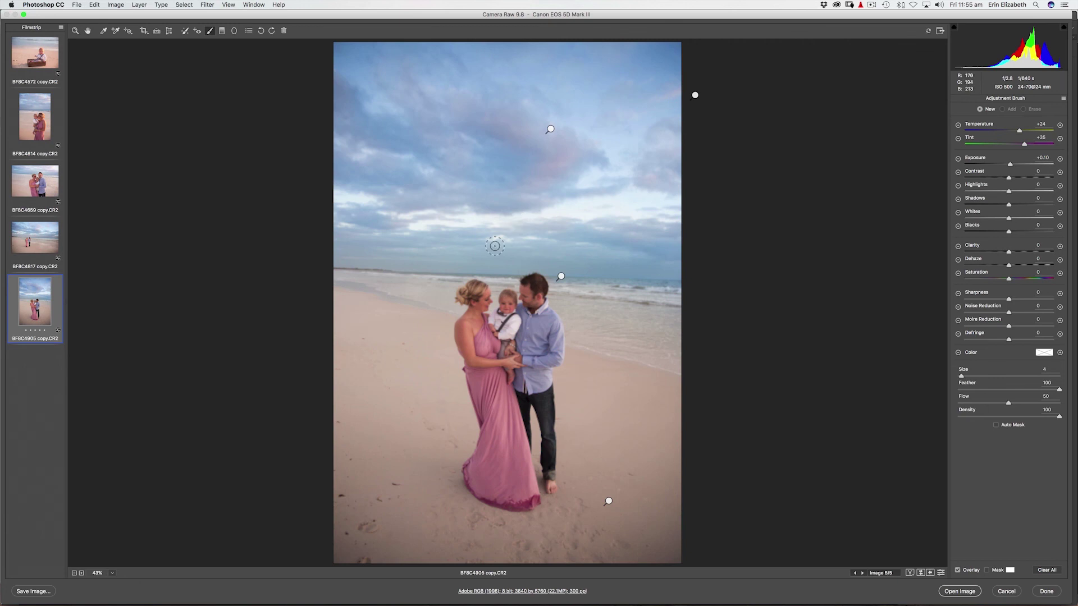
drag(506, 258, 452, 259)
mouse_move(605, 264)
mouse_down()
mouse_move(541, 258)
mouse_move(603, 261)
mouse_up()
mouse_move(654, 265)
mouse_down()
mouse_move(581, 263)
mouse_move(682, 264)
mouse_move(619, 243)
mouse_move(330, 231)
mouse_up()
key(bracketright)
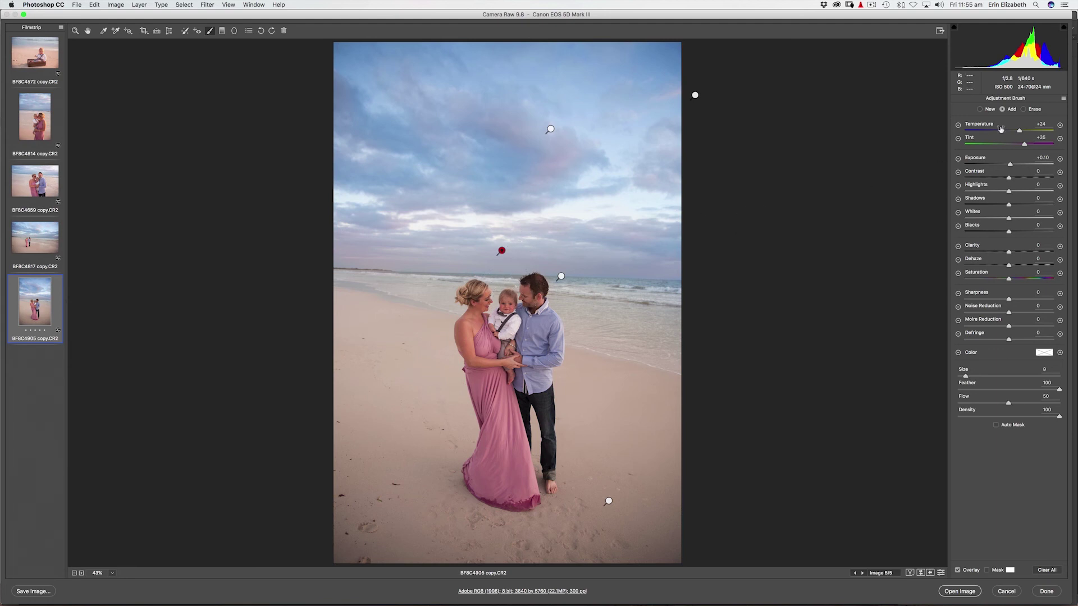
Step: Erase the fifth photo's horizon adjustment from the man's head and the ocean beside the woman with a smaller brush
key(bracketleft)
key(bracketleft)
key(bracketleft)
key(bracketleft)
key(bracketleft)
key(bracketleft)
drag(539, 298, 529, 292)
drag(435, 289, 331, 285)
Step: Erase the horizon adjustment from the fifth photo's upper clouds with a much larger brush
key(bracketright)
key(bracketright)
key(bracketright)
key(bracketright)
key(bracketright)
key(bracketright)
key(bracketright)
key(bracketright)
key(bracketright)
key(bracketright)
key(bracketright)
key(bracketright)
key(bracketright)
key(bracketright)
key(bracketright)
key(bracketright)
key(bracketright)
key(bracketright)
key(bracketright)
key(bracketright)
mouse_move(624, 149)
mouse_down()
mouse_move(457, 127)
mouse_move(349, 145)
mouse_move(489, 140)
mouse_move(544, 92)
mouse_up()
Step: Adjust the Temperature of the fifth photo's existing sand adjustment, and paint a new warming adjustment over the beach with Exposure reset to 0.00
click(609, 501)
drag(1035, 131, 1036, 130)
click(981, 109)
key(bracketright)
key(bracketright)
key(bracketright)
key(bracketright)
key(bracketright)
key(bracketright)
key(bracketright)
key(bracketright)
key(bracketright)
key(bracketright)
mouse_move(364, 366)
mouse_down()
mouse_move(385, 436)
mouse_move(374, 498)
mouse_move(415, 539)
mouse_move(500, 539)
mouse_move(590, 508)
mouse_move(601, 488)
mouse_up()
drag(625, 409, 653, 456)
drag(1012, 165, 1015, 166)
double_click(1014, 164)
Step: Open the fourth photo for checking, and return to the first photo of the baby in the wooden crate
click(45, 230)
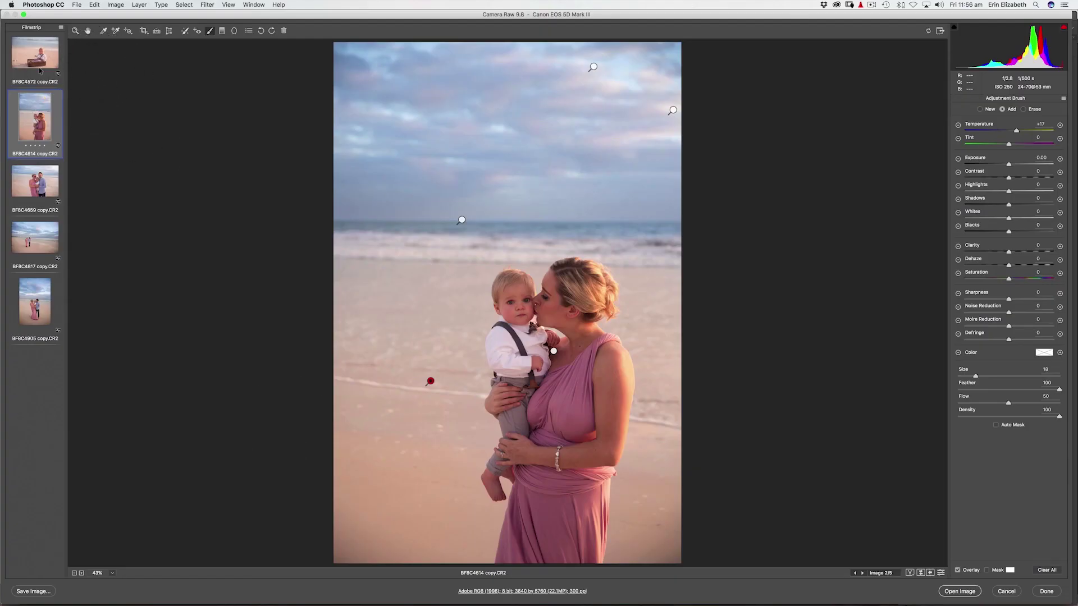
click(53, 56)
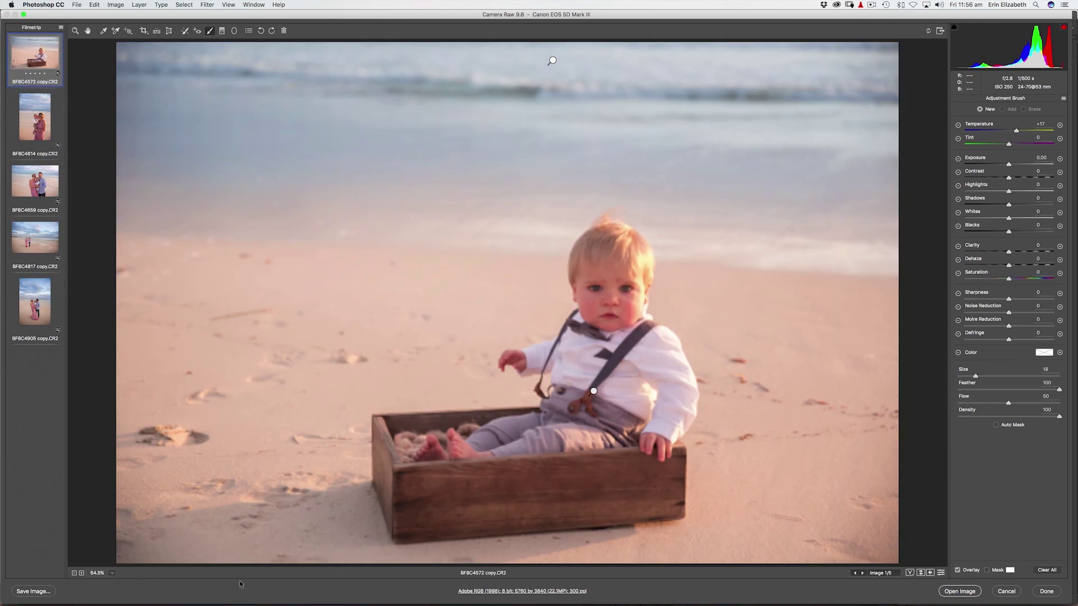
Step: Paint a new +17 Temperature adjustment over the sand around the crate in the first photo with a brush enlarged to size 24
key(bracketright)
key(bracketright)
key(bracketright)
key(bracketright)
key(bracketright)
key(bracketright)
click(325, 348)
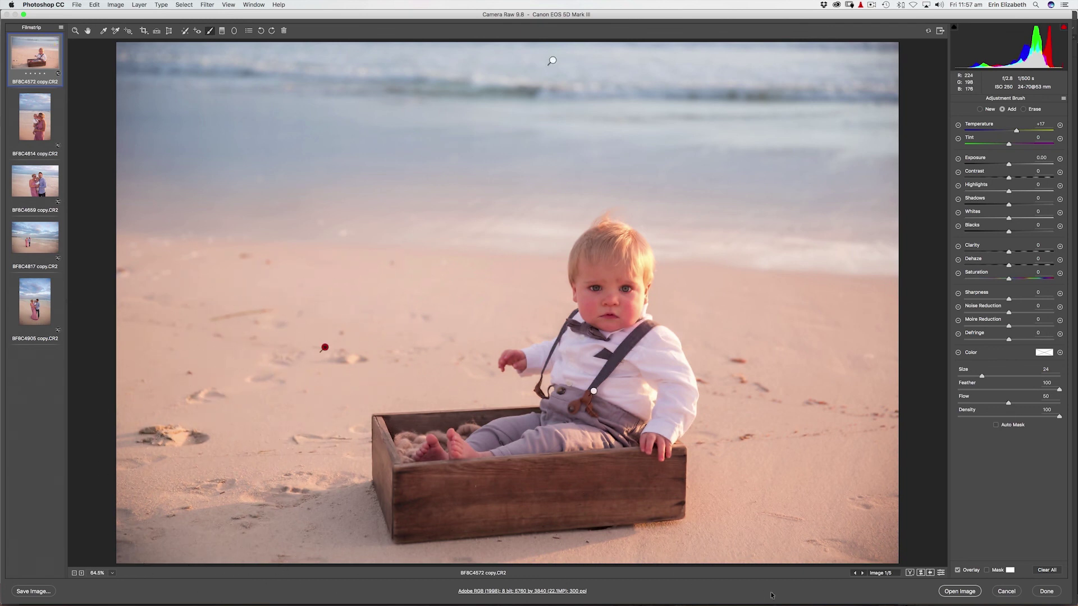
mouse_move(794, 522)
mouse_down()
mouse_move(854, 512)
mouse_move(865, 401)
mouse_move(853, 471)
mouse_move(891, 442)
mouse_move(671, 549)
mouse_move(339, 445)
mouse_move(270, 453)
mouse_move(196, 398)
mouse_move(101, 343)
mouse_up()
Step: Select all five photos in the filmstrip and open them in Photoshop for retouching
key(Down)
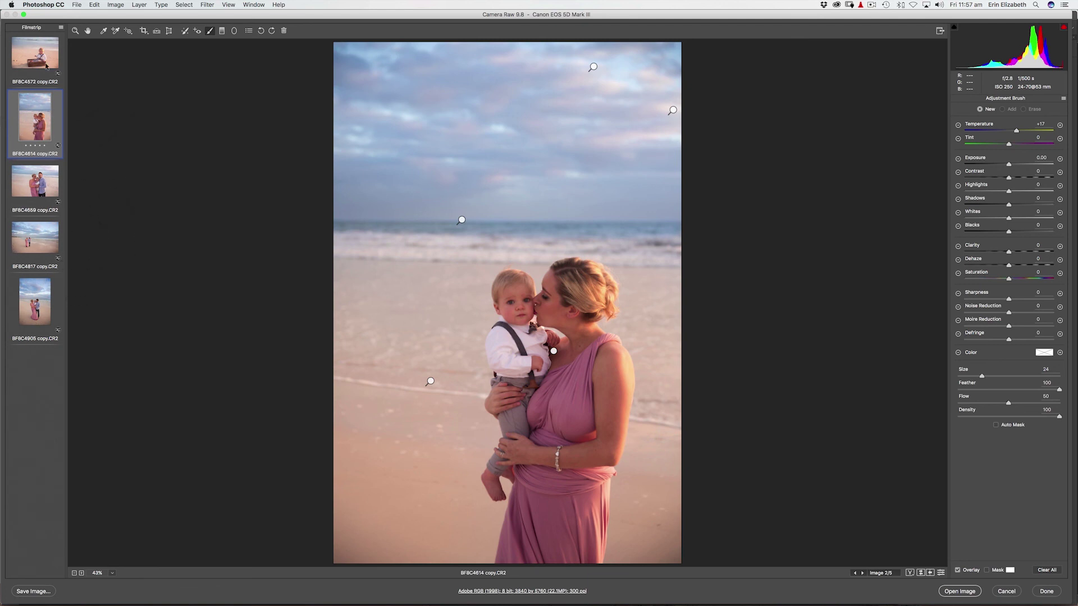
click(62, 28)
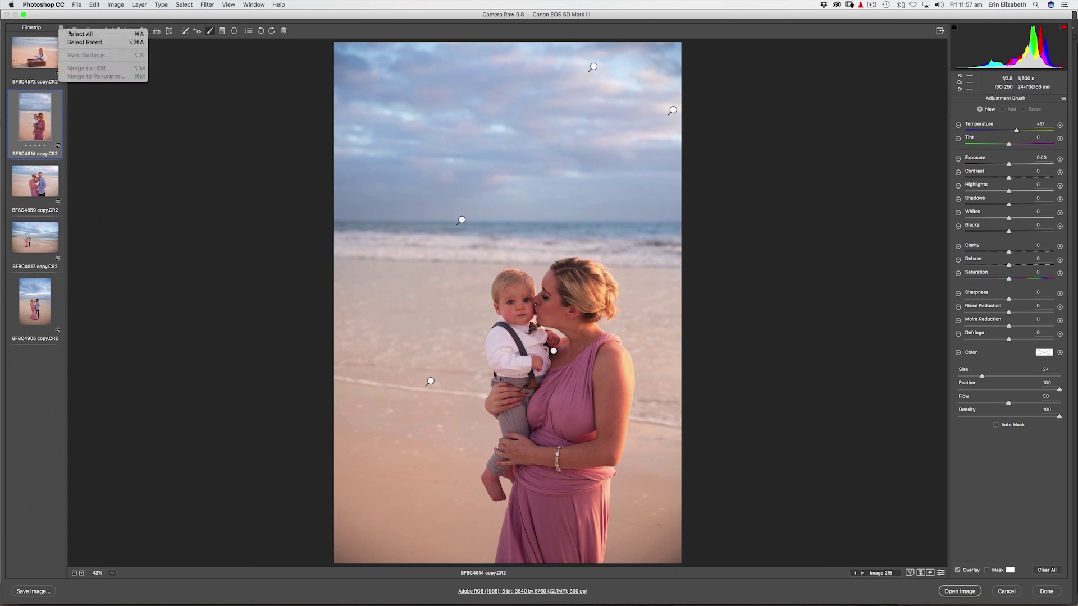
click(71, 34)
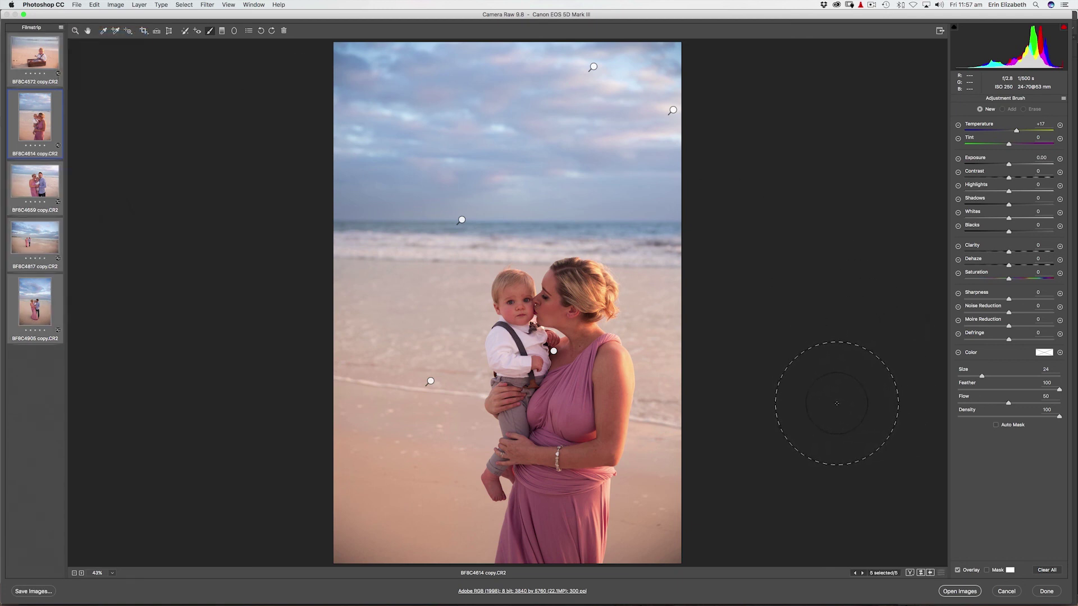
click(62, 28)
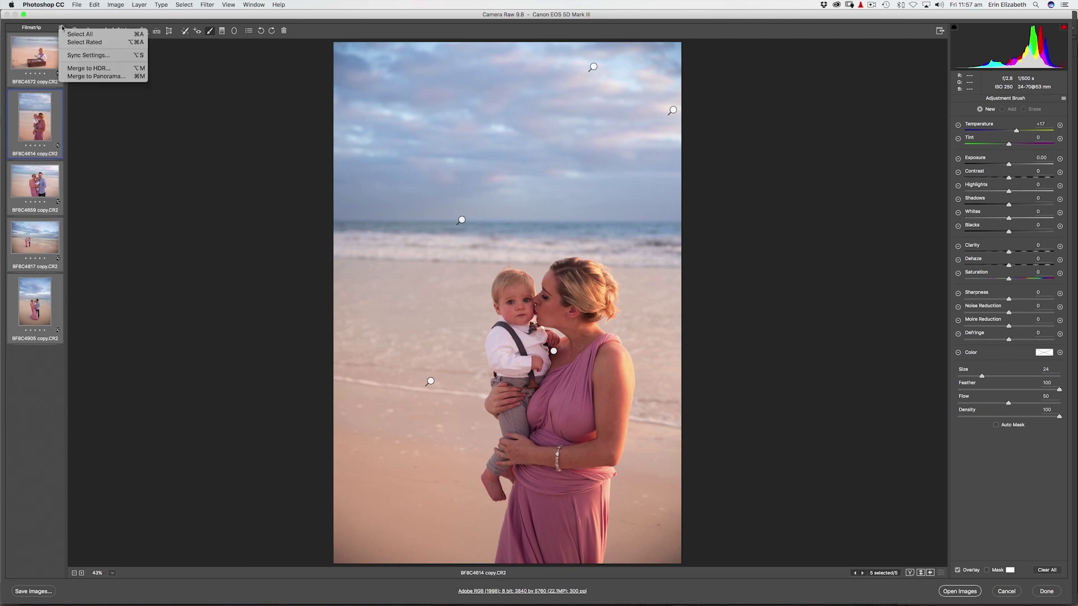
click(82, 32)
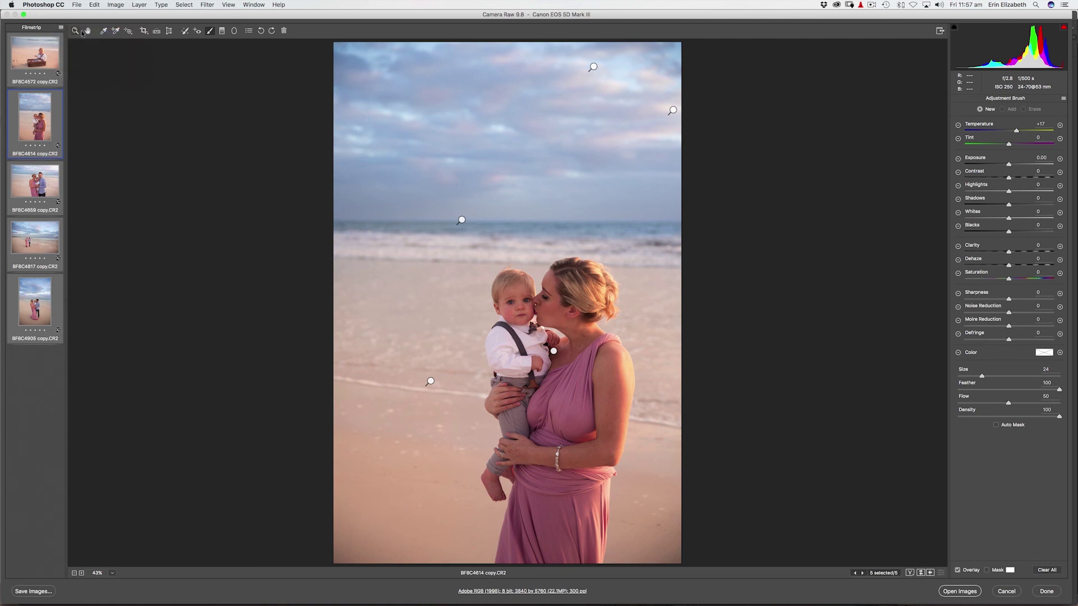
click(951, 592)
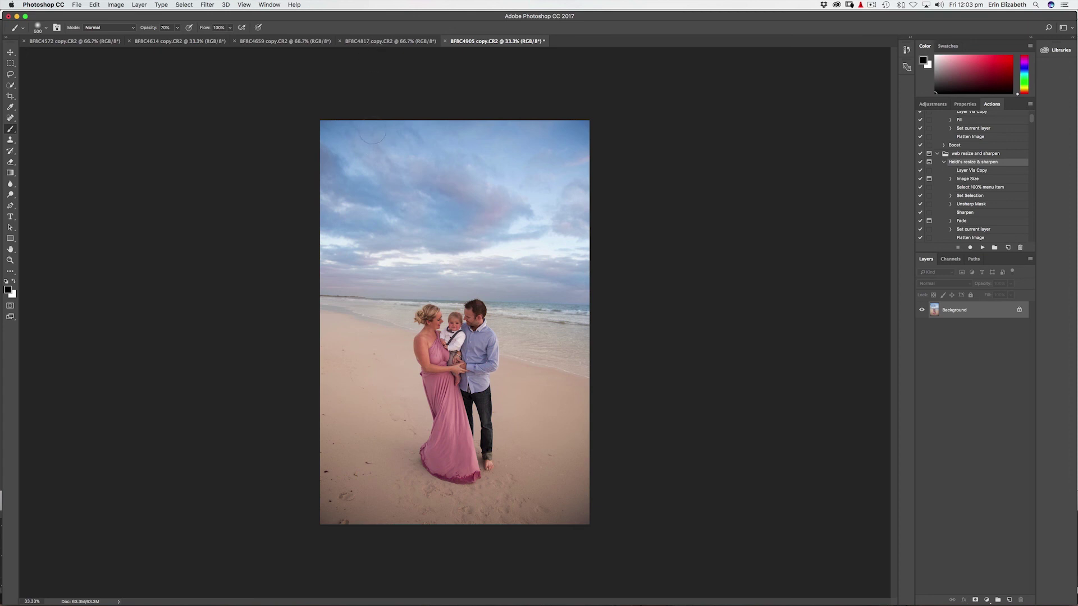
Step: Check the other open family photos, return to the full-length family portrait, and duplicate its background layer
click(390, 41)
click(302, 42)
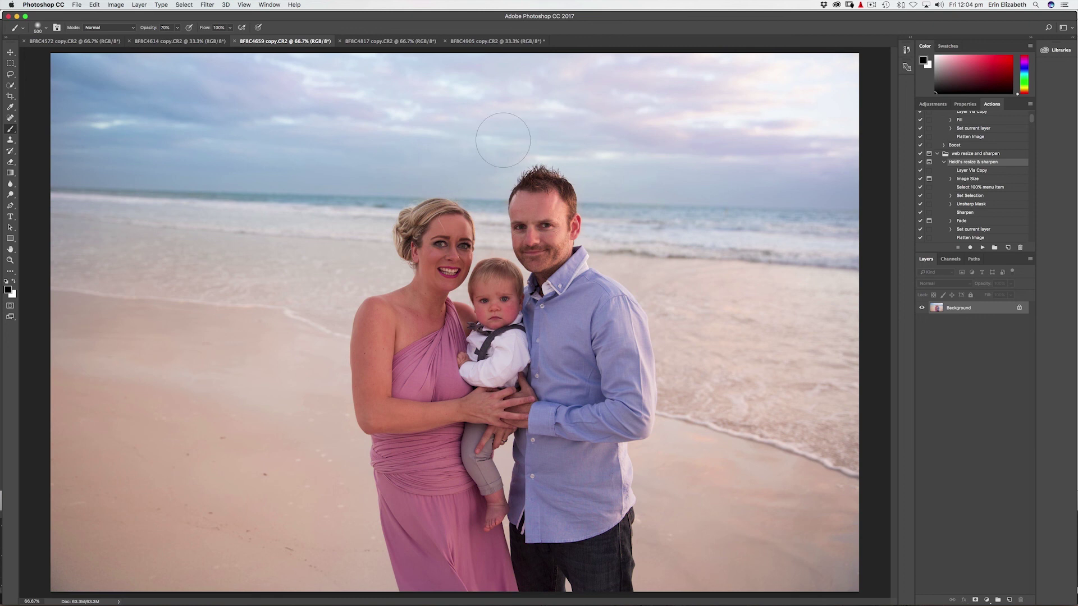
click(489, 45)
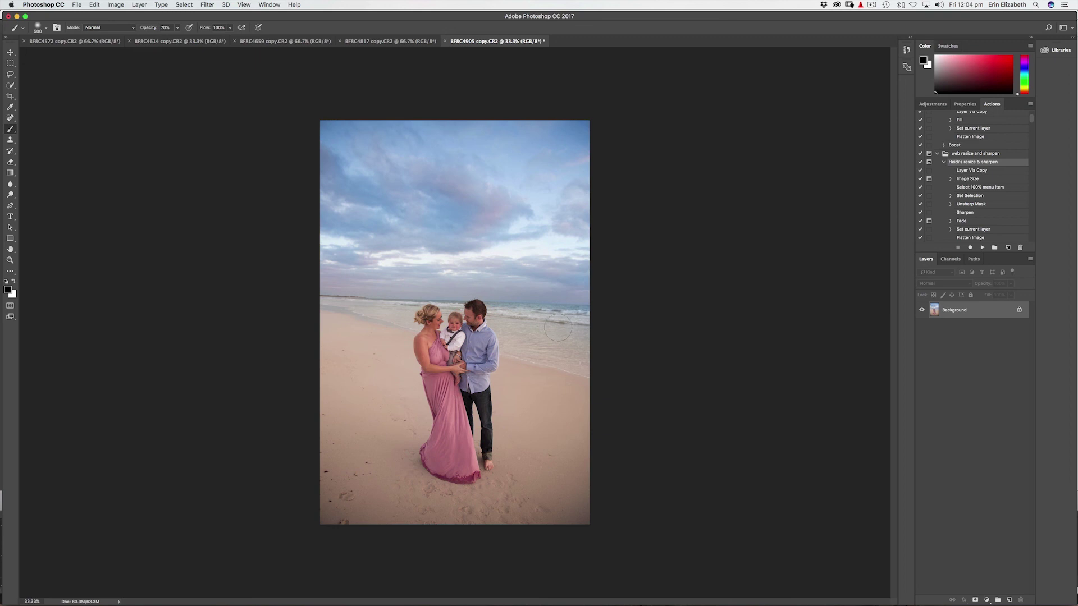
key(super+j)
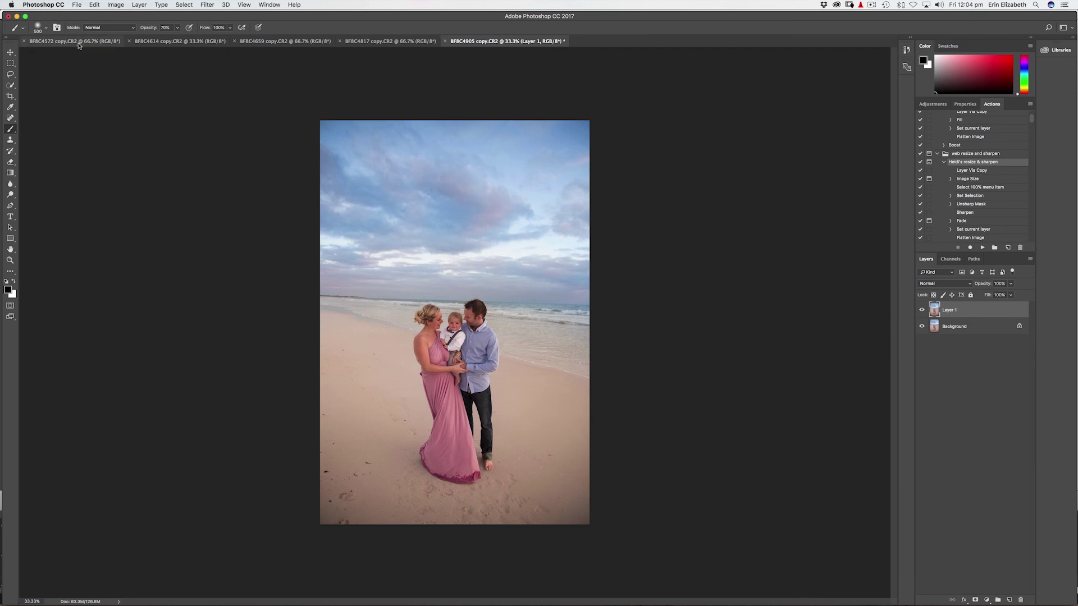
Step: Remove the twigs and dark debris from the sand beside the couple on the duplicate layer with the Spot Healing Brush
click(11, 119)
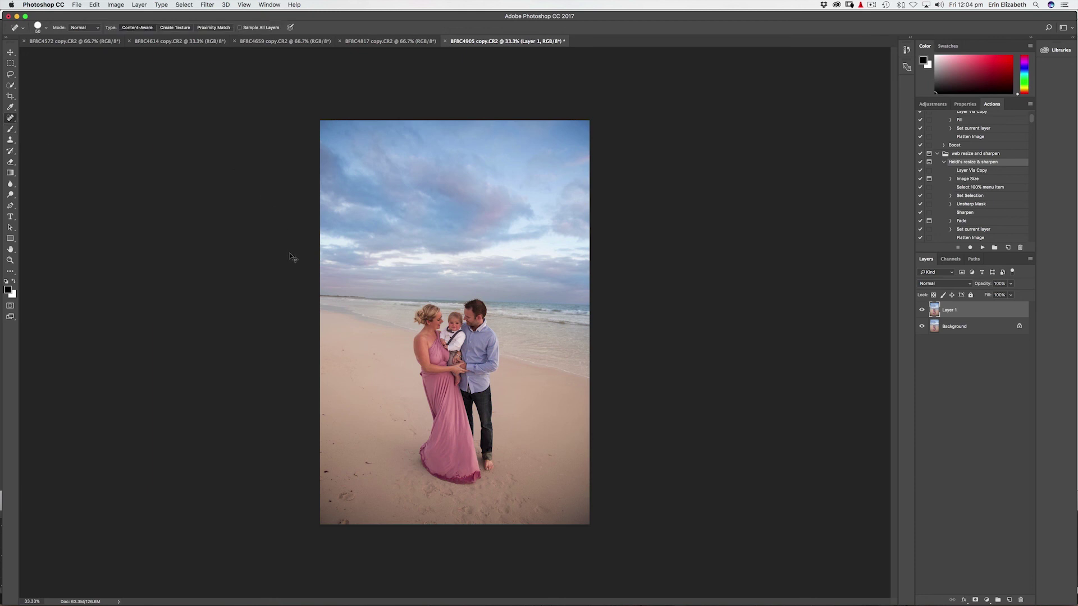
key(super+plus)
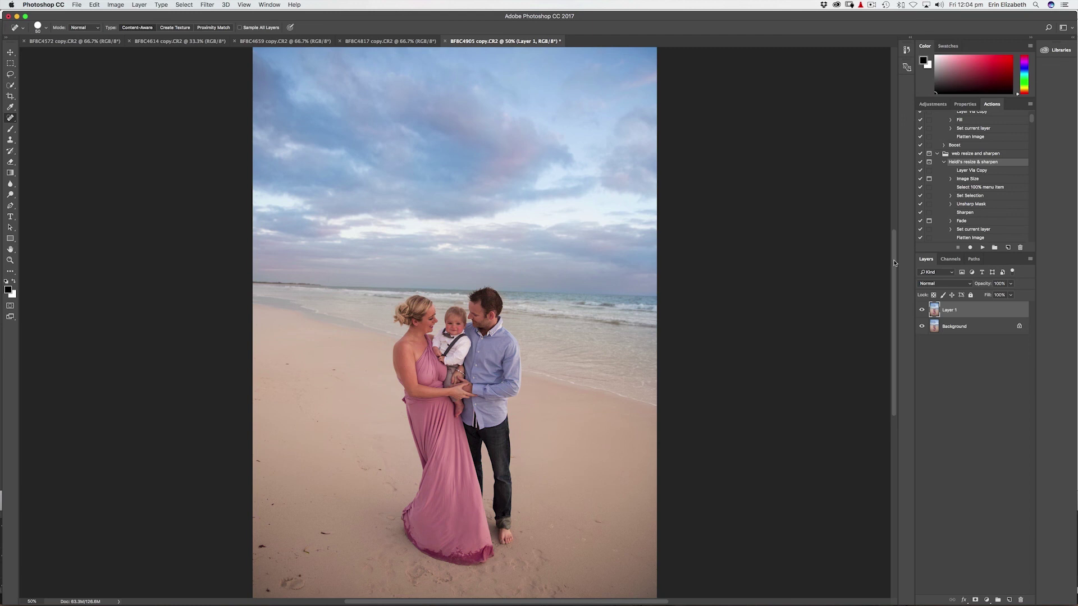
drag(895, 263, 893, 306)
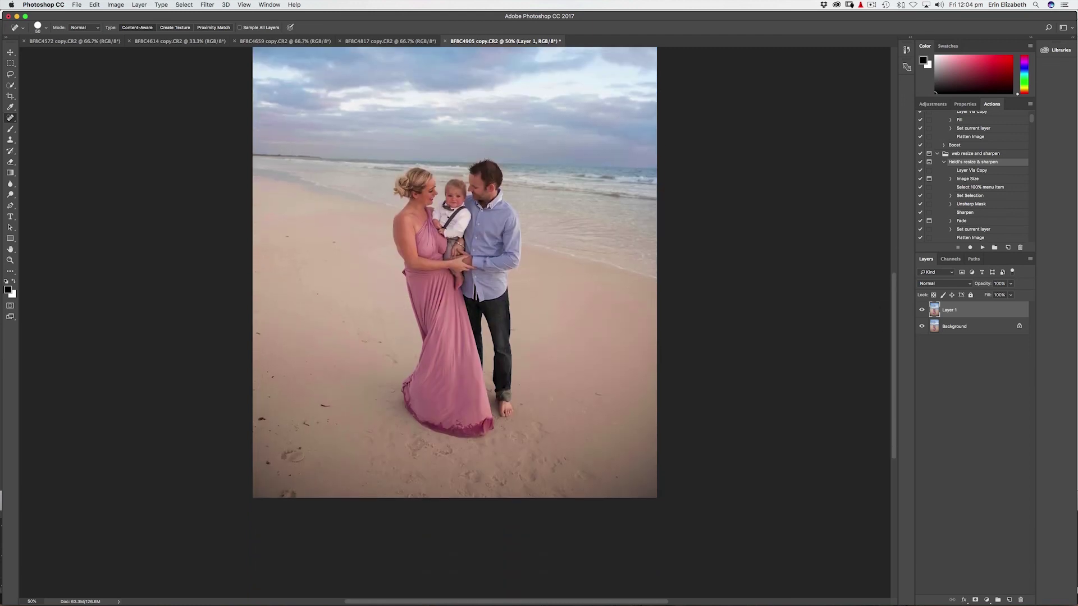
key(super+plus)
scroll(893, 346, down, 3)
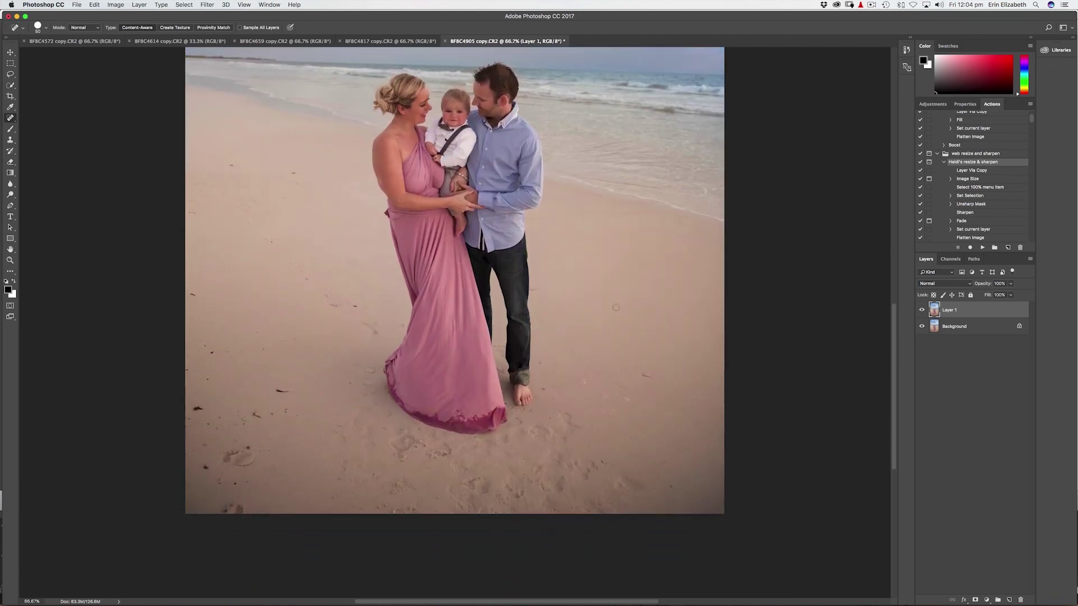
click(649, 376)
click(281, 391)
click(257, 412)
click(271, 415)
click(243, 419)
click(233, 414)
click(214, 427)
click(197, 407)
click(190, 422)
click(207, 345)
click(193, 297)
drag(202, 317, 213, 309)
Step: Heal the footprint and small dark marks in the lower-left corner of the beach
drag(248, 447, 223, 459)
click(206, 445)
click(241, 461)
click(248, 458)
drag(231, 462, 225, 463)
click(242, 447)
click(235, 485)
drag(234, 503, 242, 508)
Step: Heal the remaining specks on the sand left of the woman's dress and next to the man's legs
click(353, 306)
drag(303, 271, 268, 241)
click(292, 173)
drag(292, 192, 290, 193)
drag(248, 206, 248, 235)
click(368, 325)
click(403, 327)
click(534, 287)
click(539, 361)
click(542, 387)
Step: Heal the footprints and dark spots in the sand below the dress hem and along the photo's lower edge
drag(893, 354, 889, 380)
drag(428, 380, 445, 378)
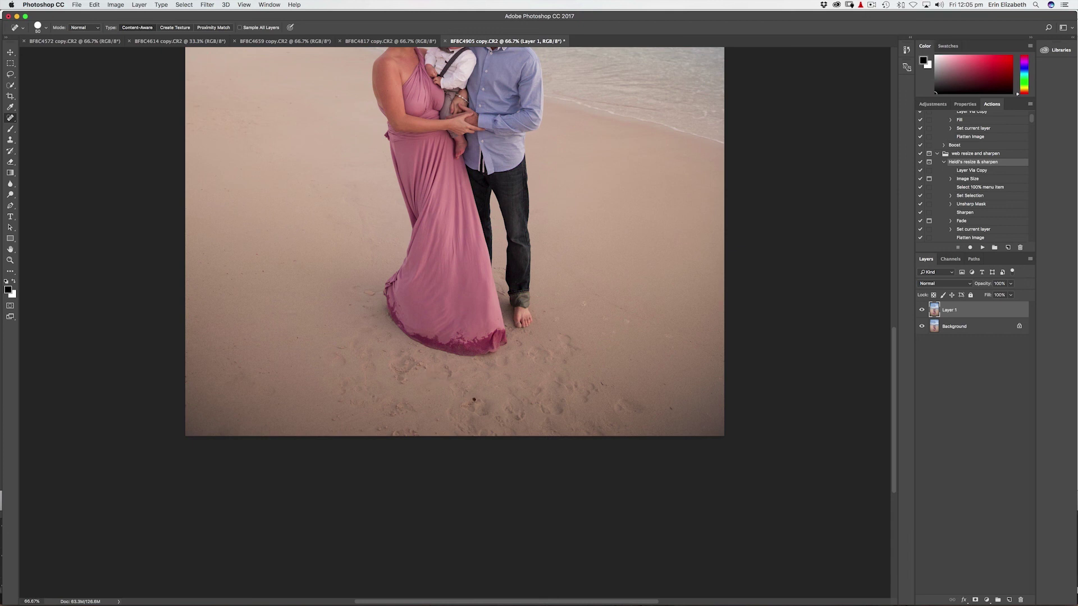
drag(497, 418, 507, 431)
click(512, 417)
click(519, 417)
click(546, 411)
click(530, 402)
click(552, 431)
mouse_move(499, 431)
mouse_down()
mouse_move(407, 403)
mouse_move(387, 420)
mouse_up()
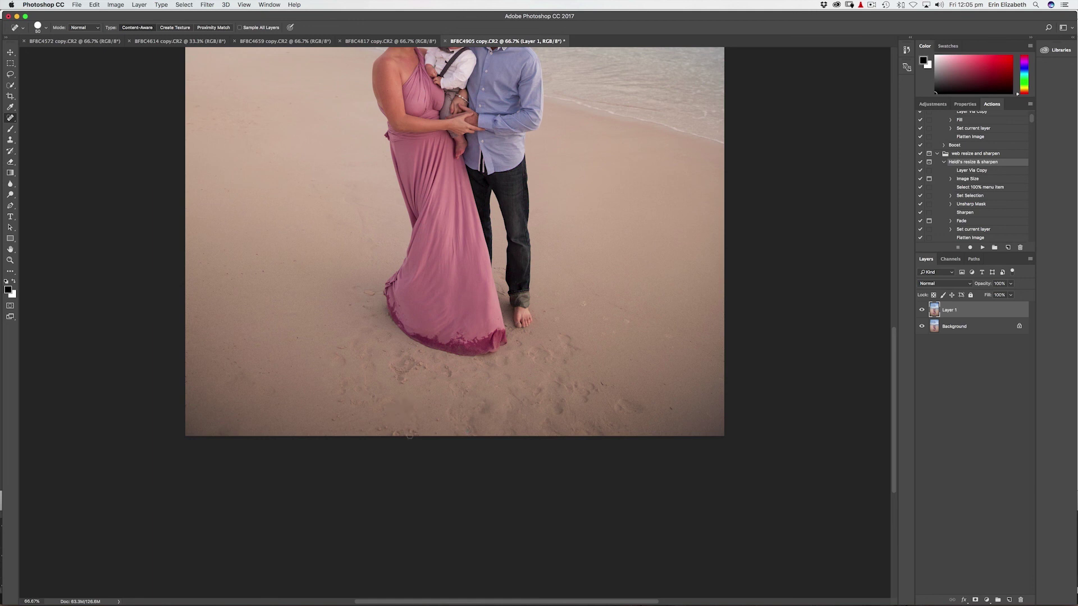